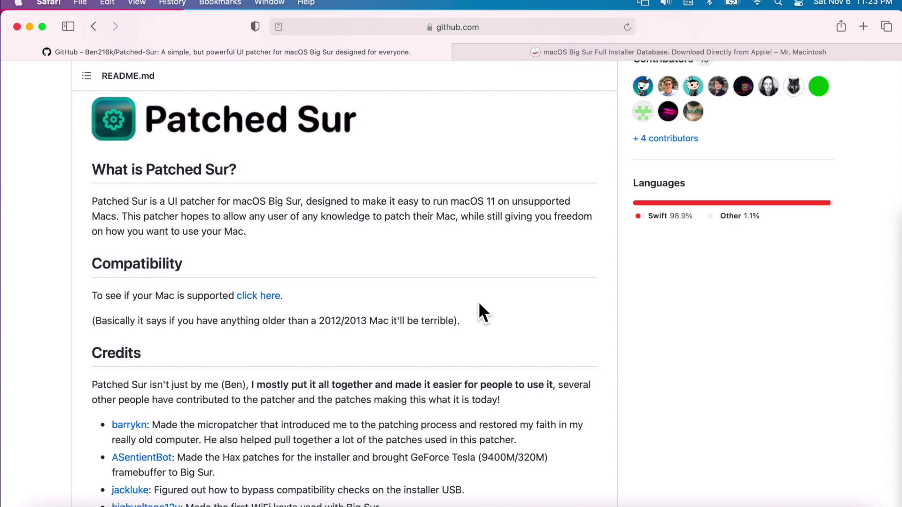
Minimize Safari to reveal the 'Failed to Check For Updates' error, then restore the Patched-Sur GitHub page.
left_click(29, 27)
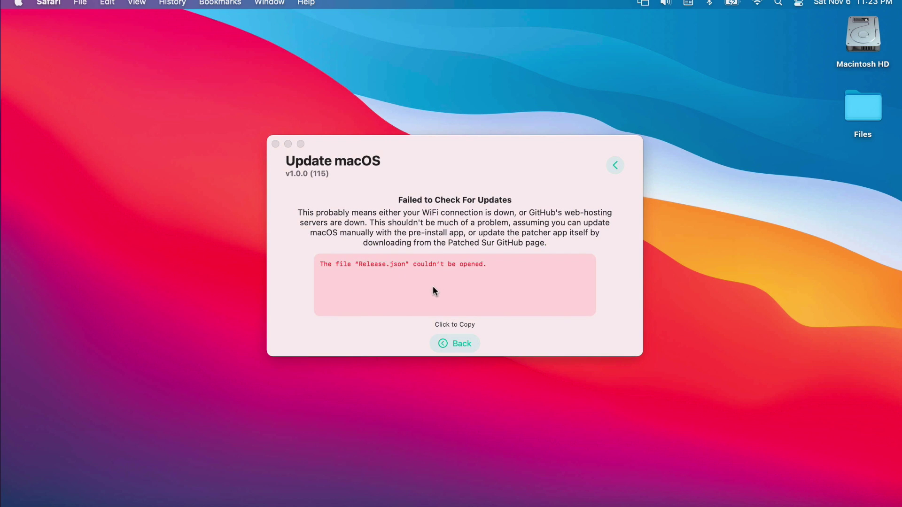
left_click(829, 500)
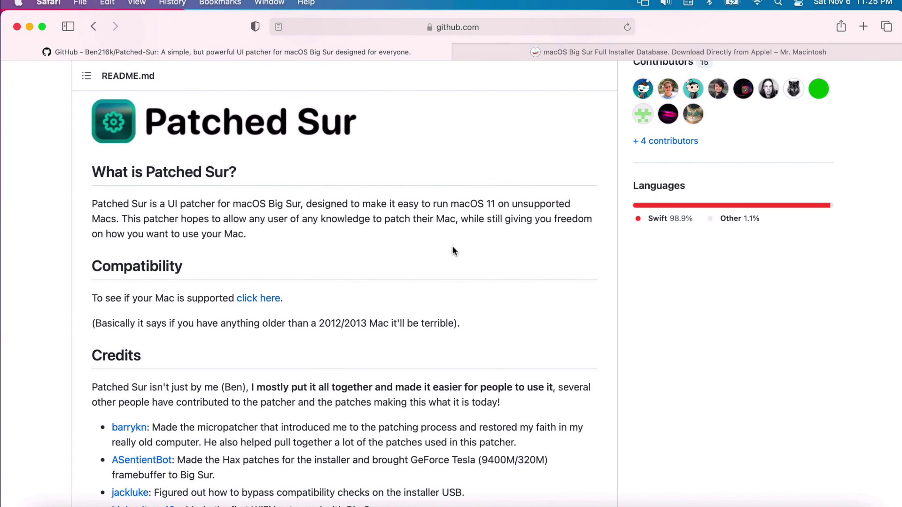
left_click(29, 27)
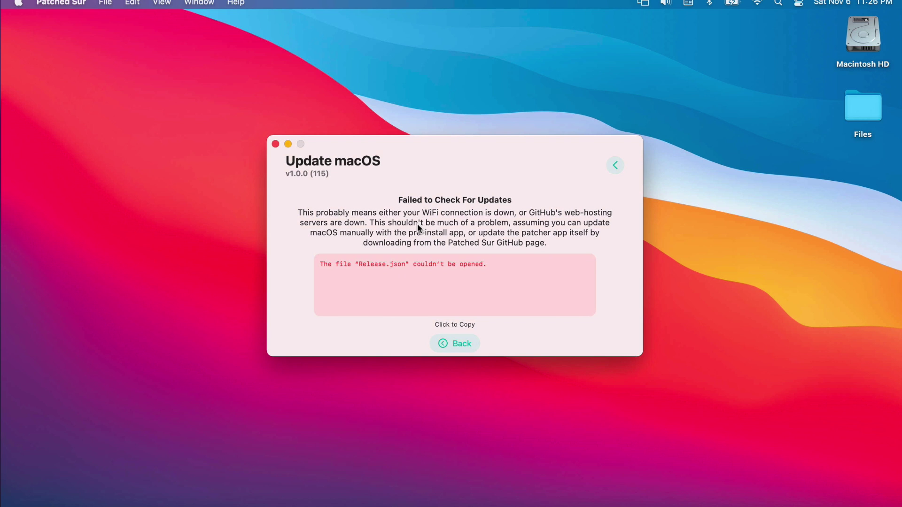
left_click(101, 502)
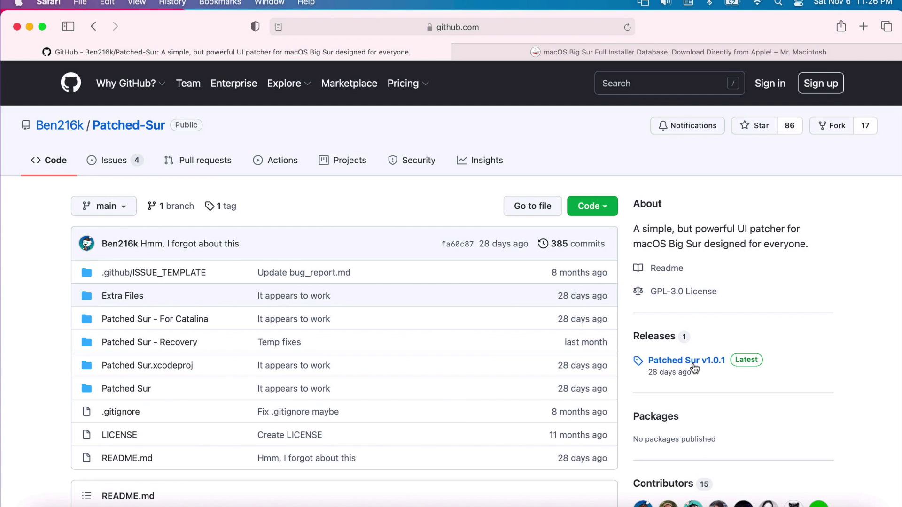
Download Post-Install-App.dmg from the v1.0.1 release assets and open it from Downloads.
left_click(691, 362)
scroll(520, 380, "down", 10)
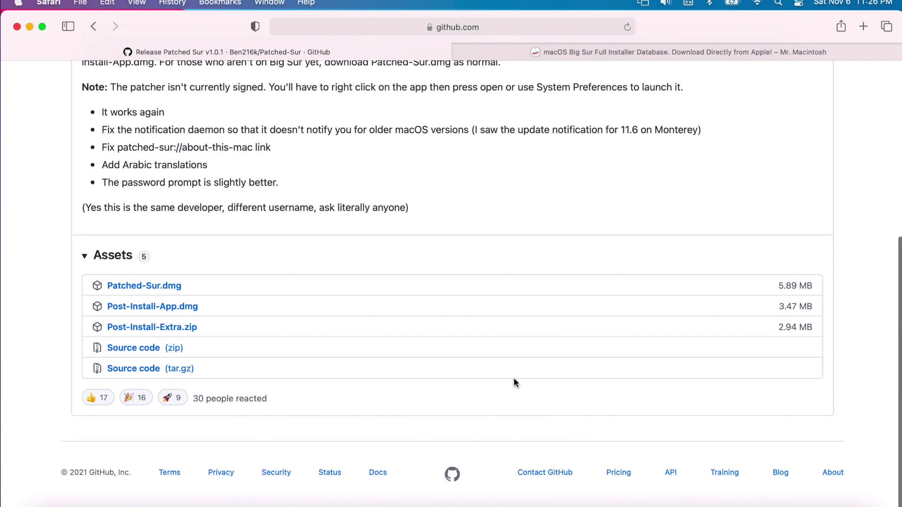
left_click(181, 308)
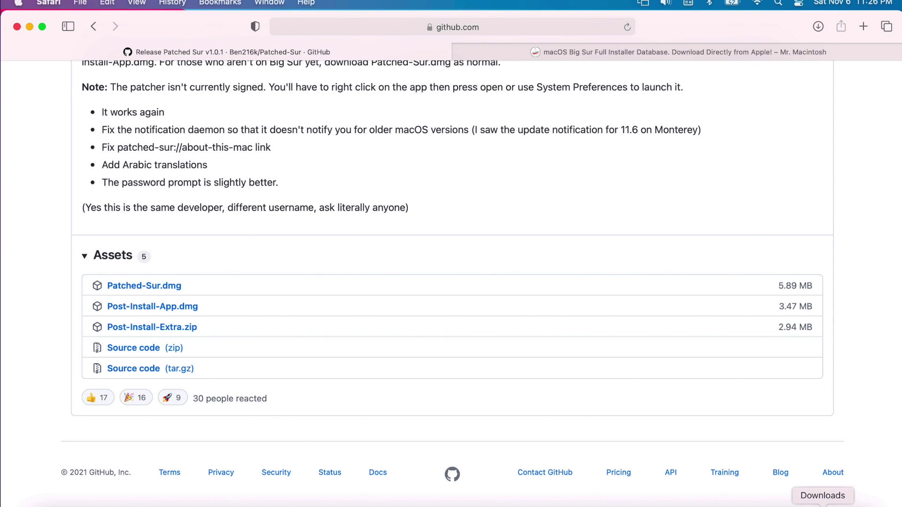
left_click(823, 504)
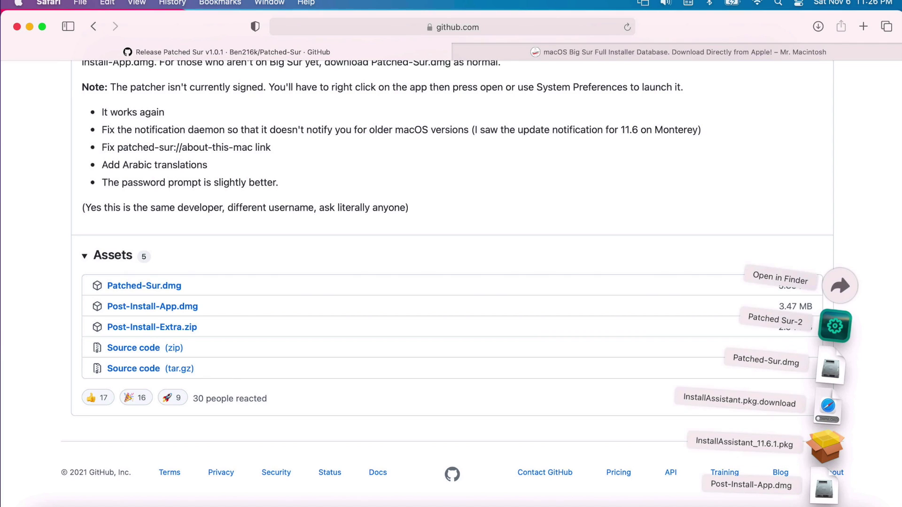
left_click(823, 494)
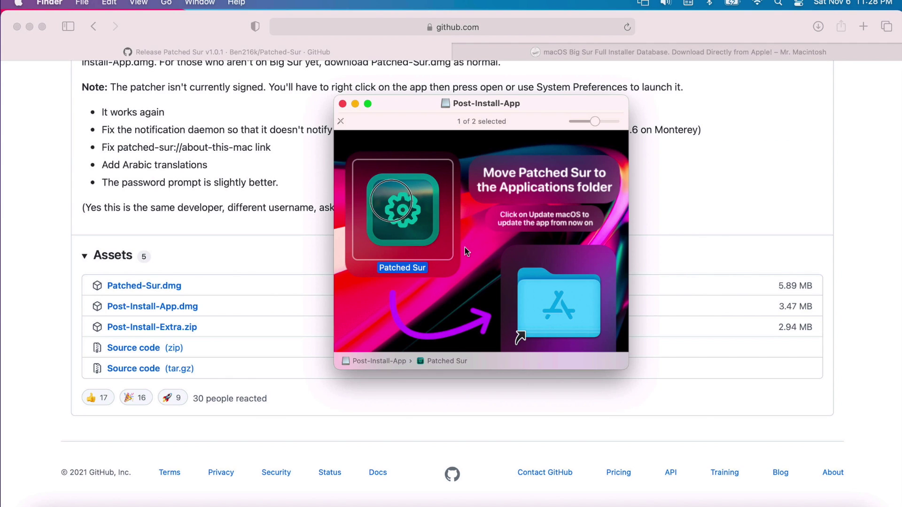
Copy the new Patched Sur over the old app in Applications and launch it, approving the unsigned-app prompt.
left_click_drag(359, 190, 529, 295)
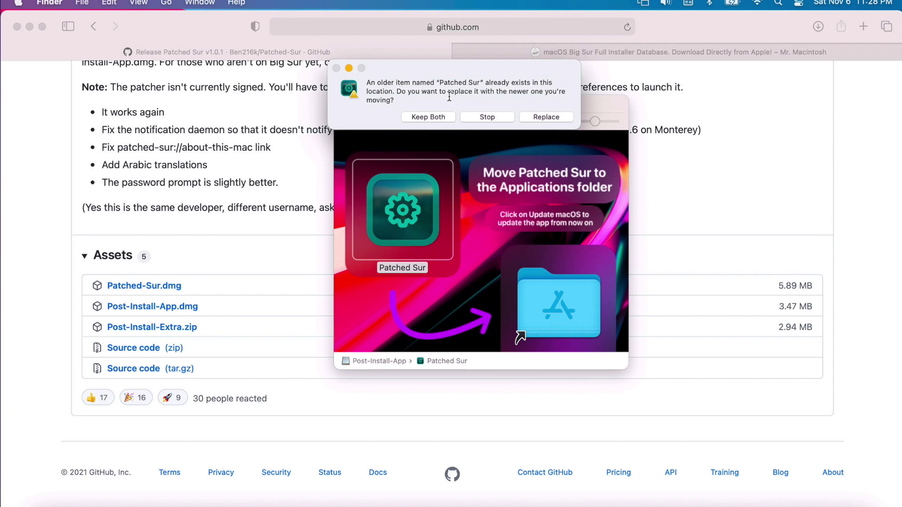
left_click(546, 117)
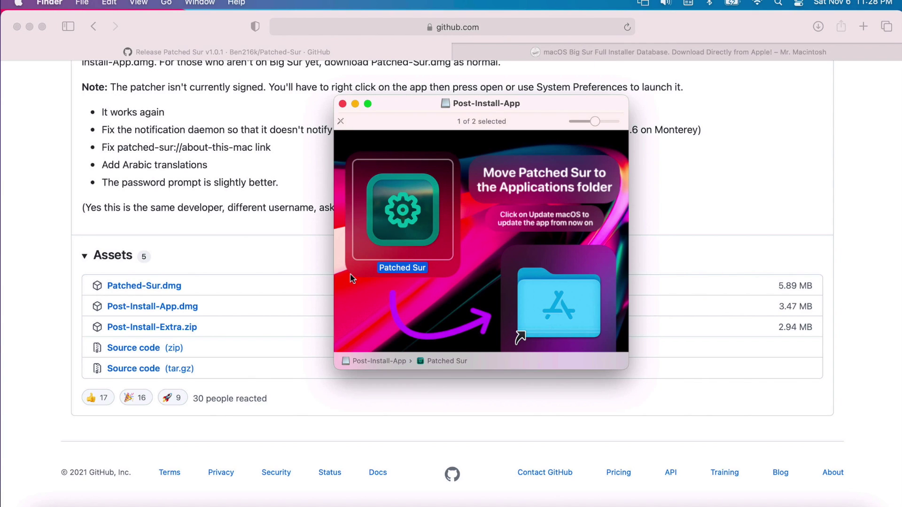
double_click(559, 303)
left_click_drag(131, 141, 304, 152)
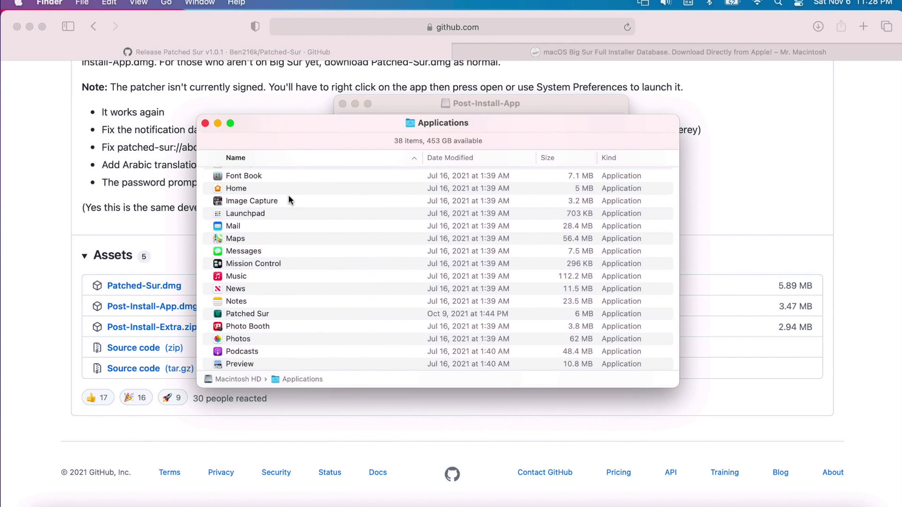
key("p")
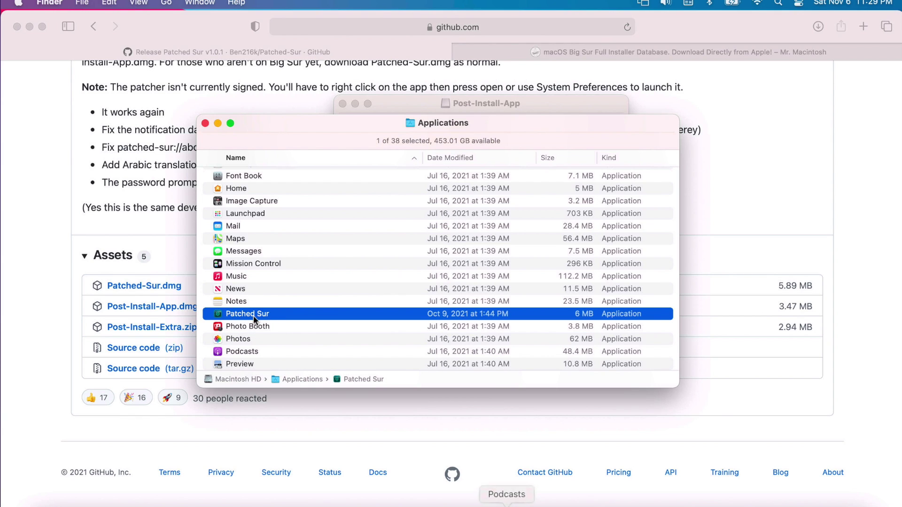
double_click(253, 315)
left_click(483, 241)
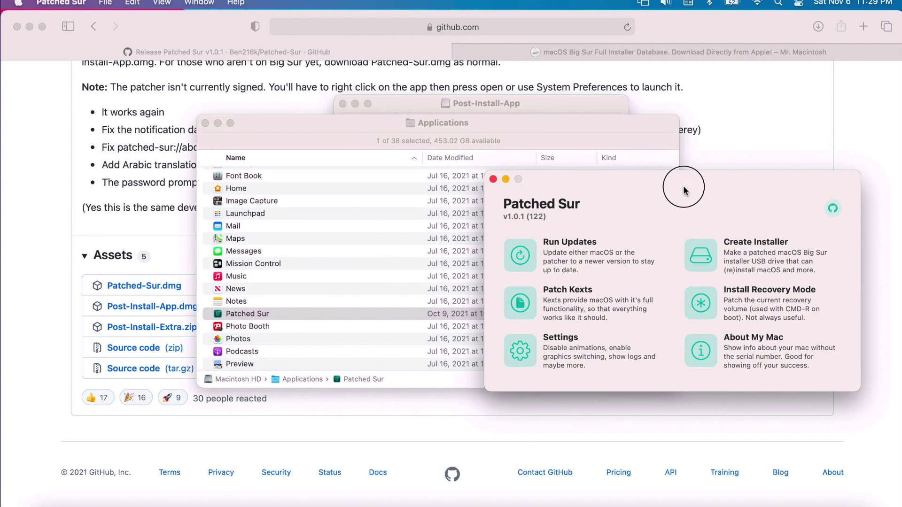
left_click(267, 312)
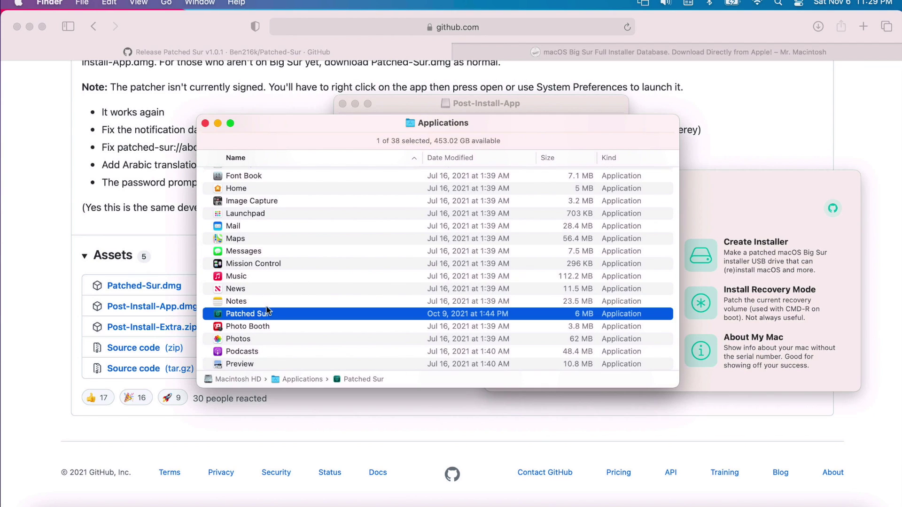
Dismiss the Patched Sur context menu and centre the Patched Sur v1.0.1 window on screen.
right_click(232, 313)
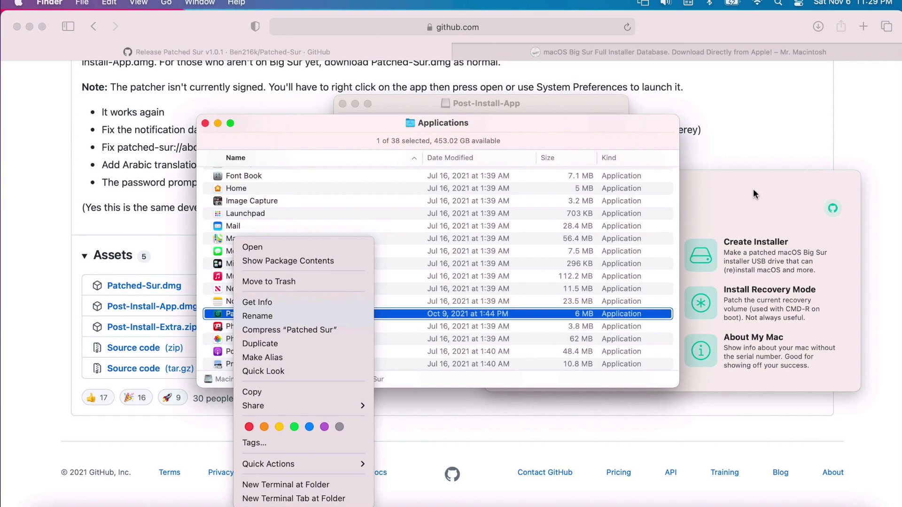
left_click(737, 187)
left_click_drag(737, 187, 523, 153)
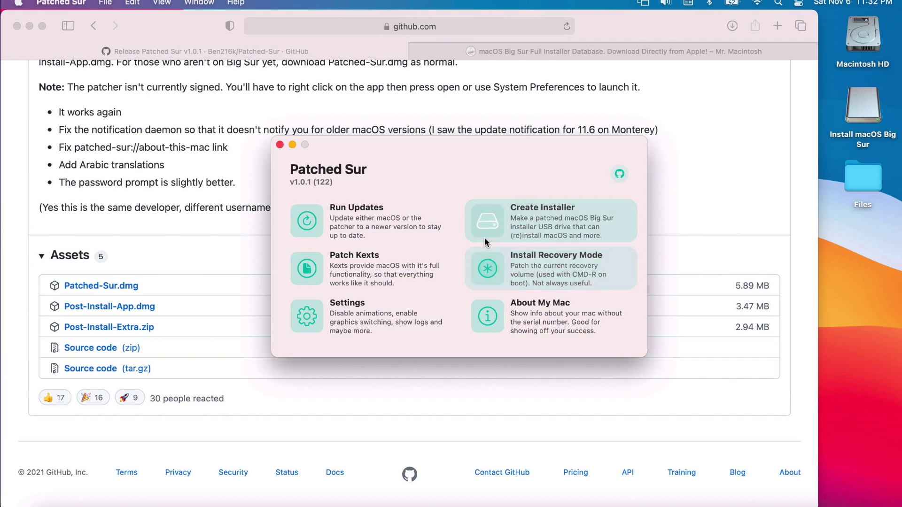
Start Create Installer on the Release track, then view Mr. Macintosh's Big Sur full installers page.
left_click(486, 230)
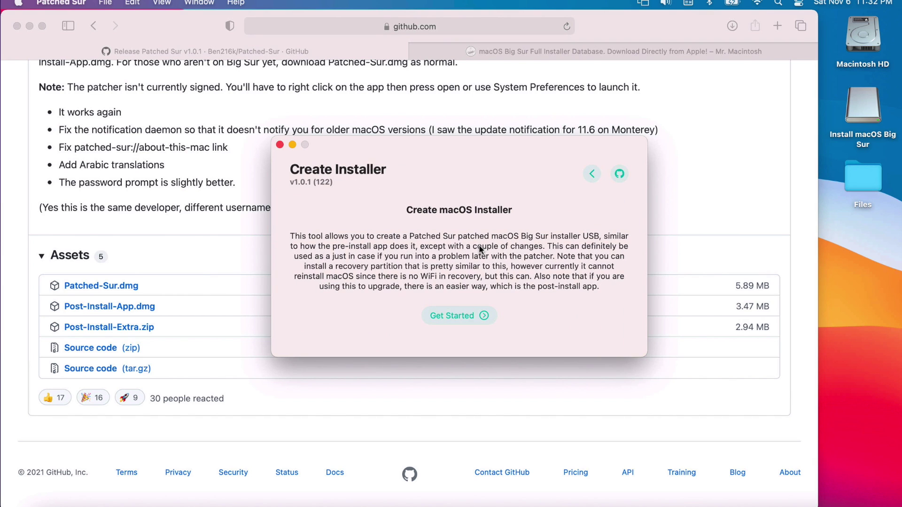
left_click(464, 315)
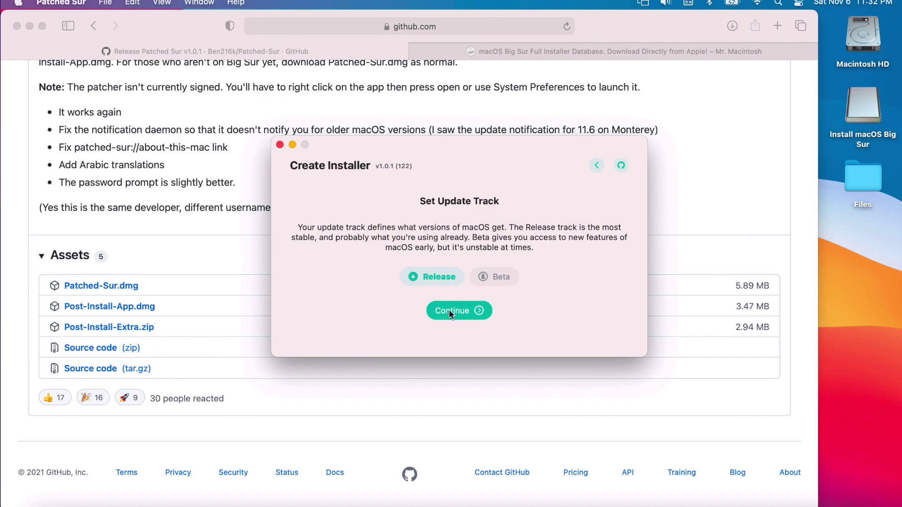
left_click(449, 310)
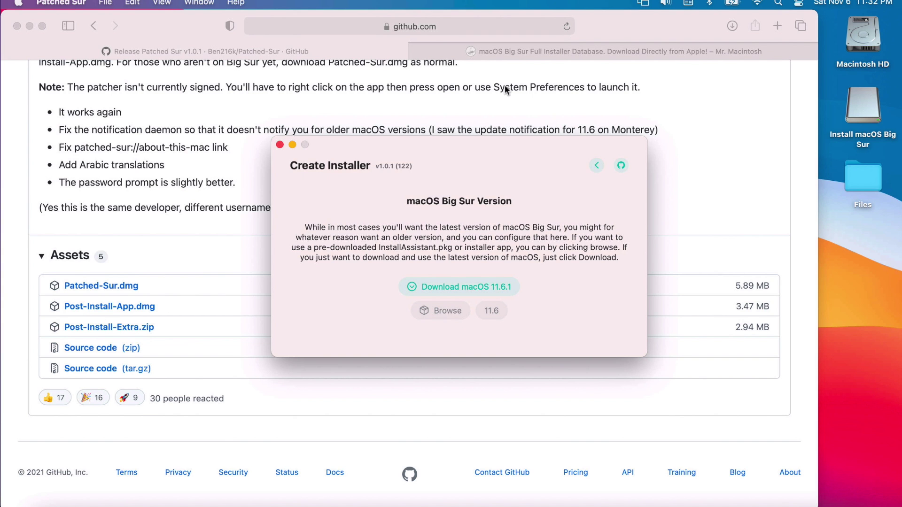
left_click(519, 52)
scroll(413, 202, "down", 10)
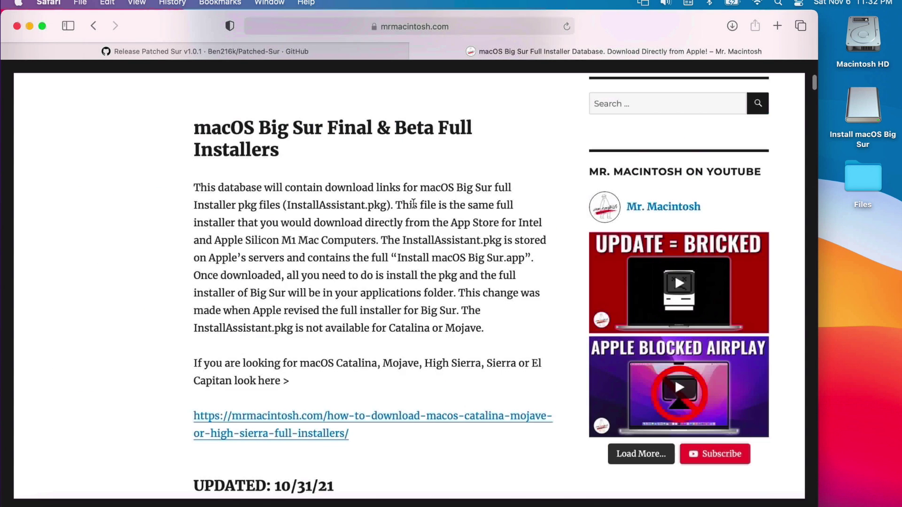
Download the 11.6.1 InstallAssistant.pkg and return to Patched Sur's Big Sur version step.
scroll(413, 203, "down", 10)
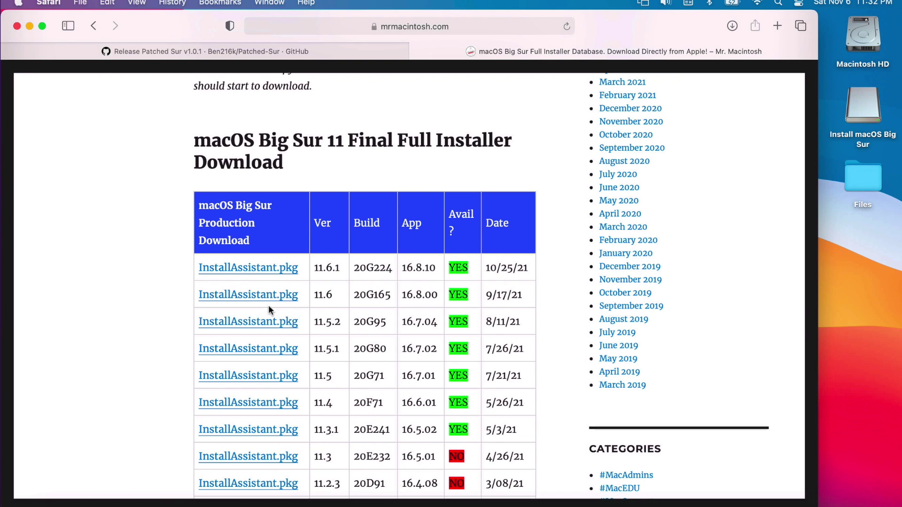
left_click(269, 272)
left_click(353, 51)
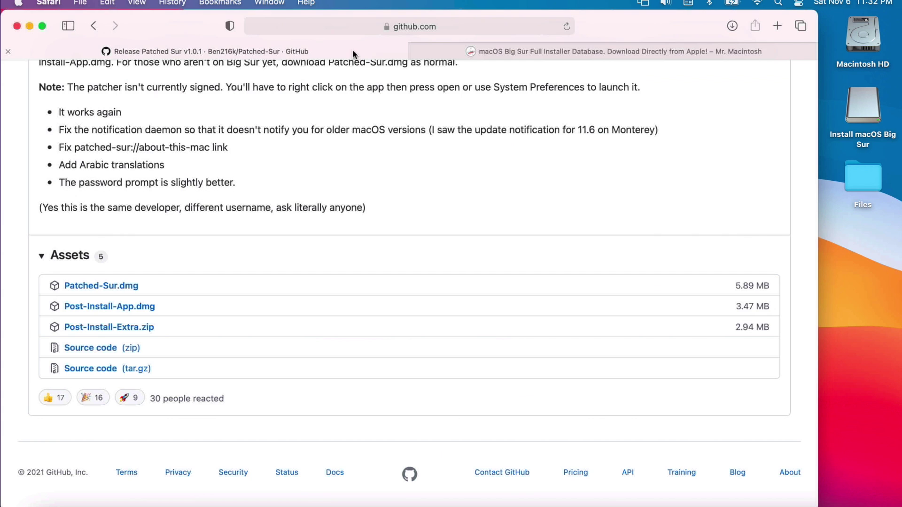
left_click(768, 506)
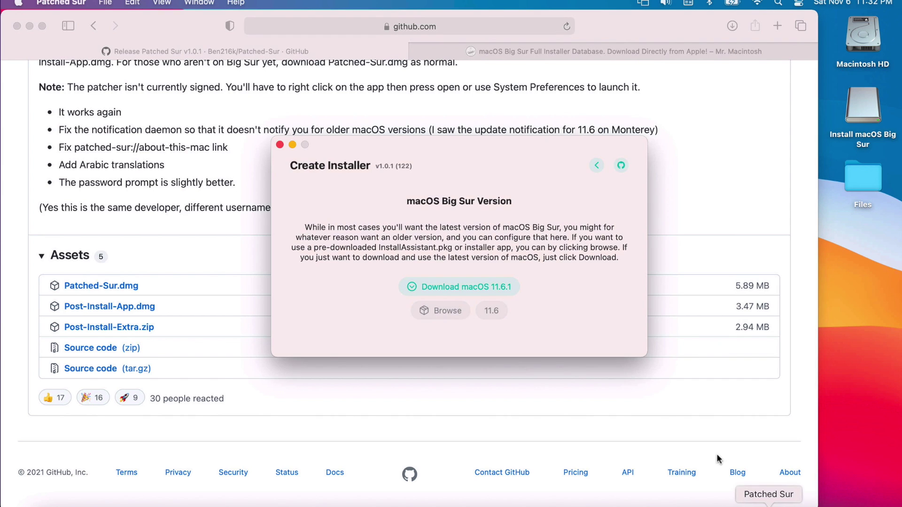
Use the existing InstallAssistant_11.6.1.pkg from Downloads as the installer source.
left_click(444, 313)
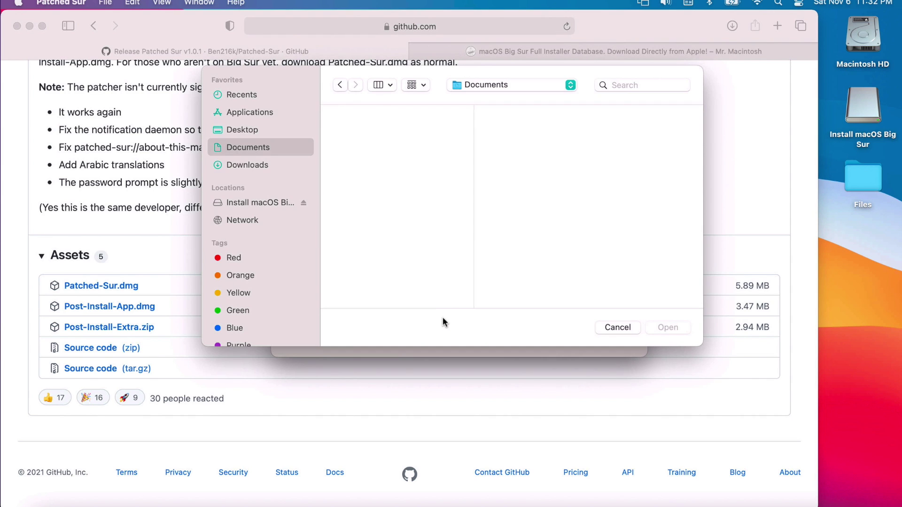
left_click(237, 164)
left_click(365, 114)
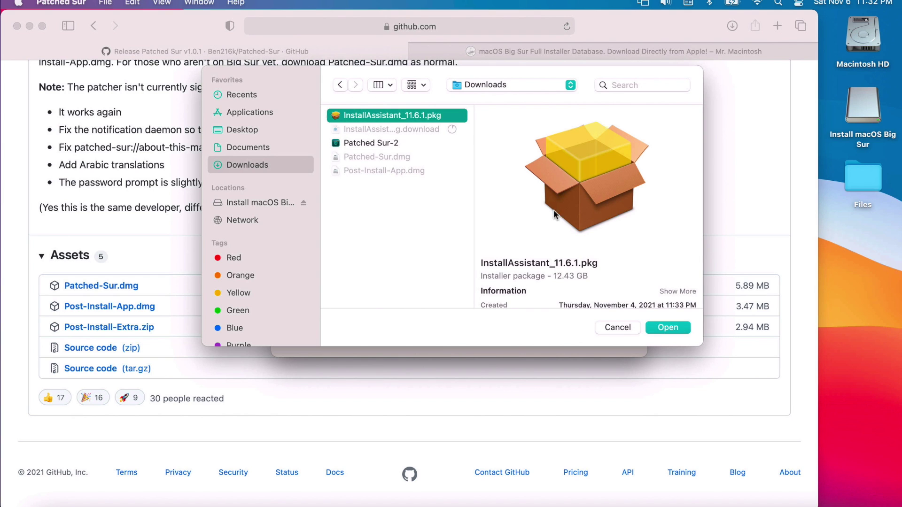
left_click(661, 328)
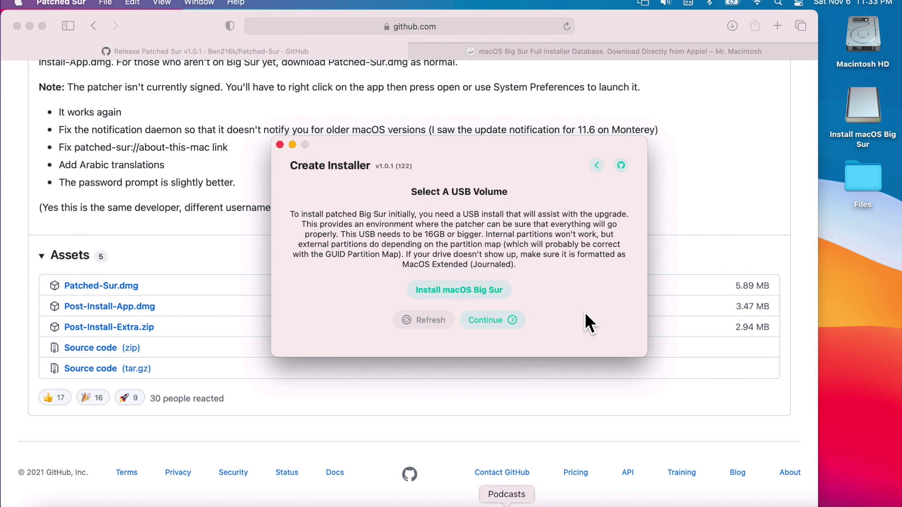
Erase the Install macOS Big Sur USB volume, enter the admin password, and start creating the installer.
left_click(497, 318)
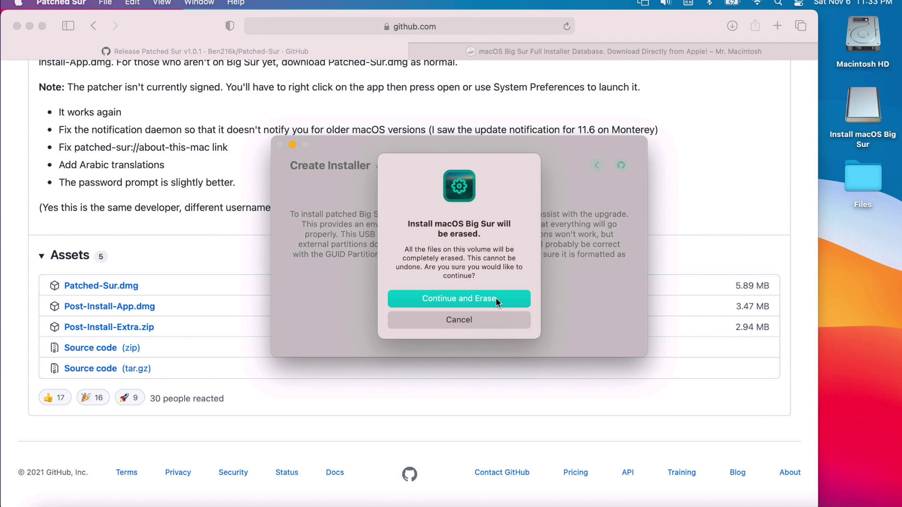
left_click(504, 299)
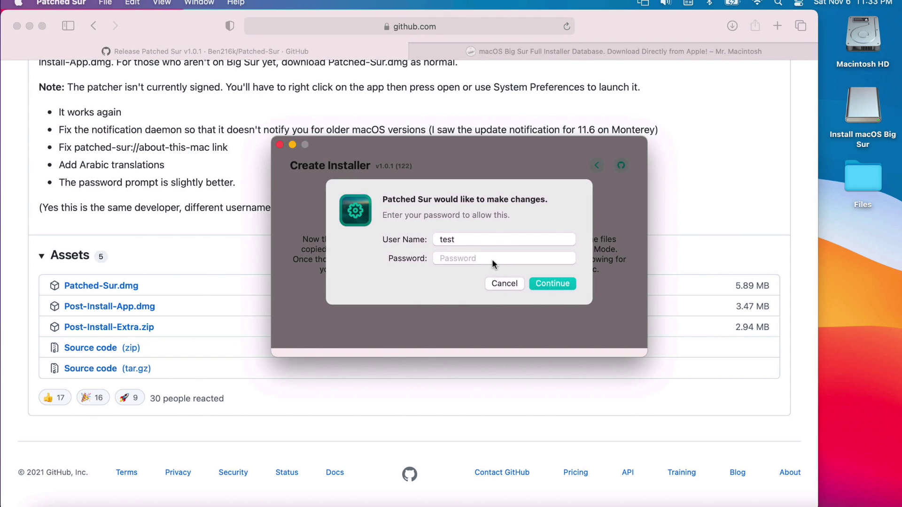
left_click(492, 258)
type("test")
left_click(534, 282)
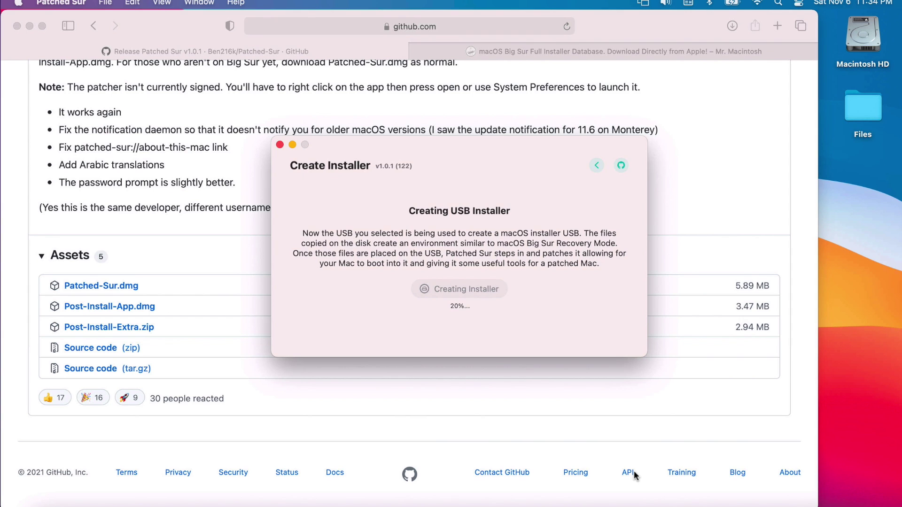
Launch Activity Monitor via Spotlight and arrange it alongside the Create Installer window.
key("super+space")
type("a")
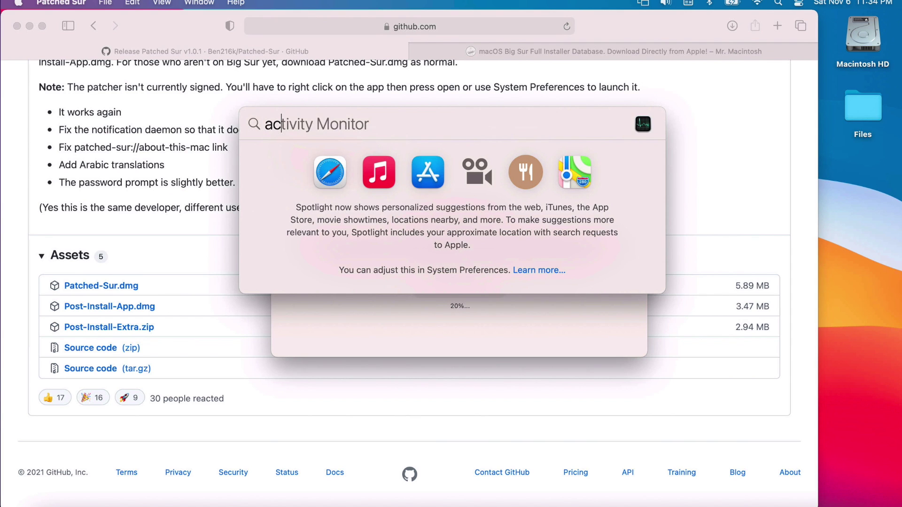
key("Return")
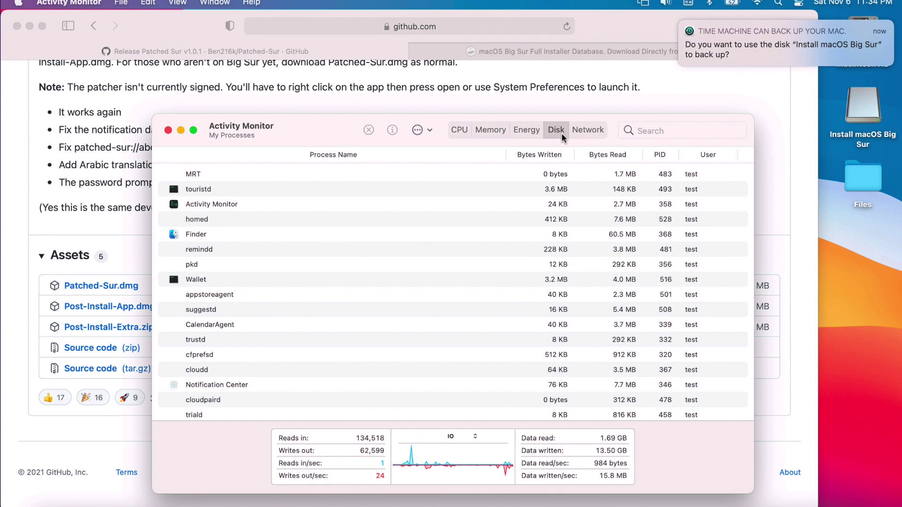
left_click_drag(615, 121, 618, 106)
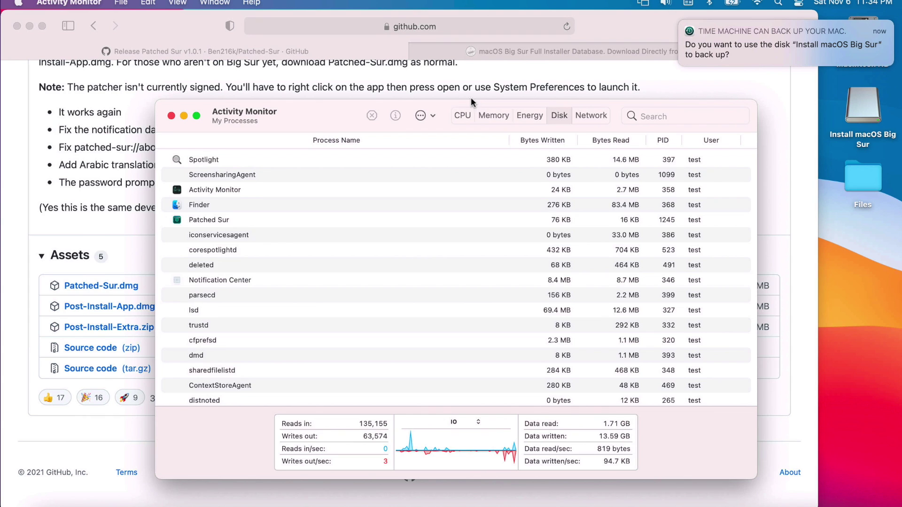
left_click_drag(348, 111, 351, 148)
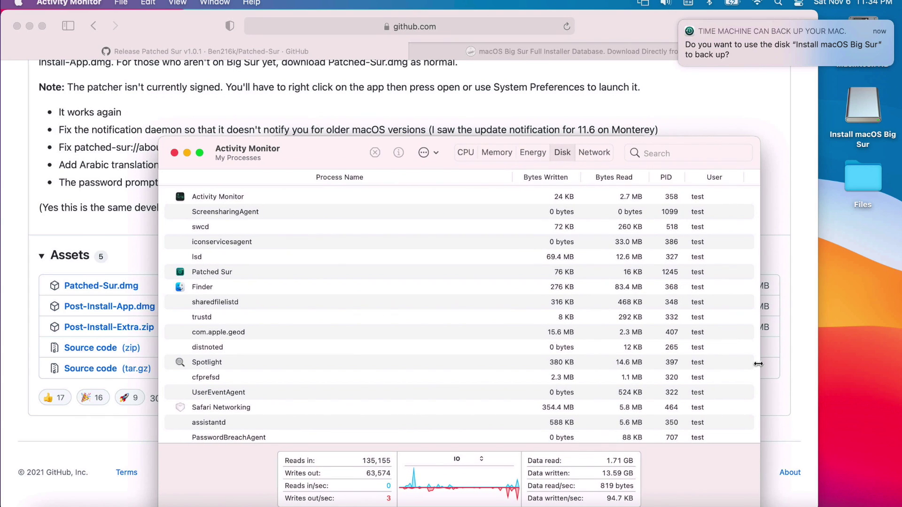
left_click(769, 503)
left_click_drag(491, 141, 484, 97)
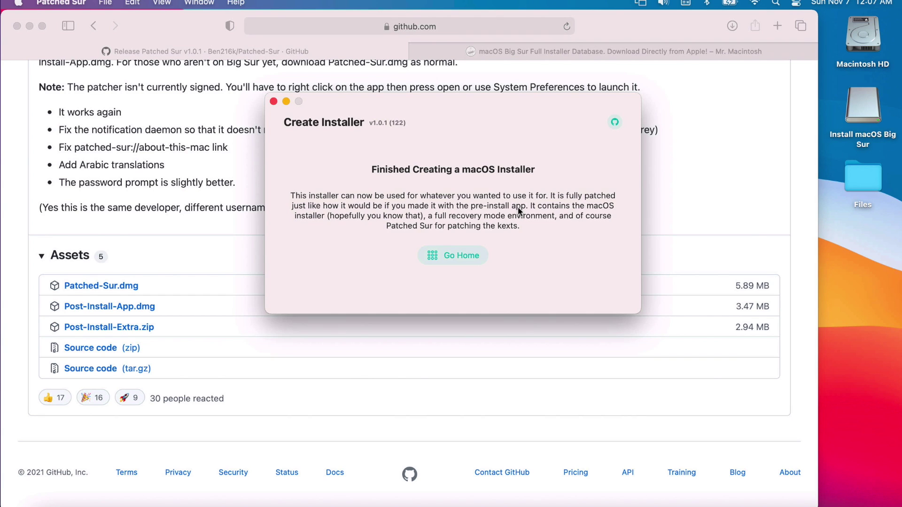
Check the Install macOS Big Sur volume's contents, close both Finder windows, and choose Go Home.
double_click(875, 136)
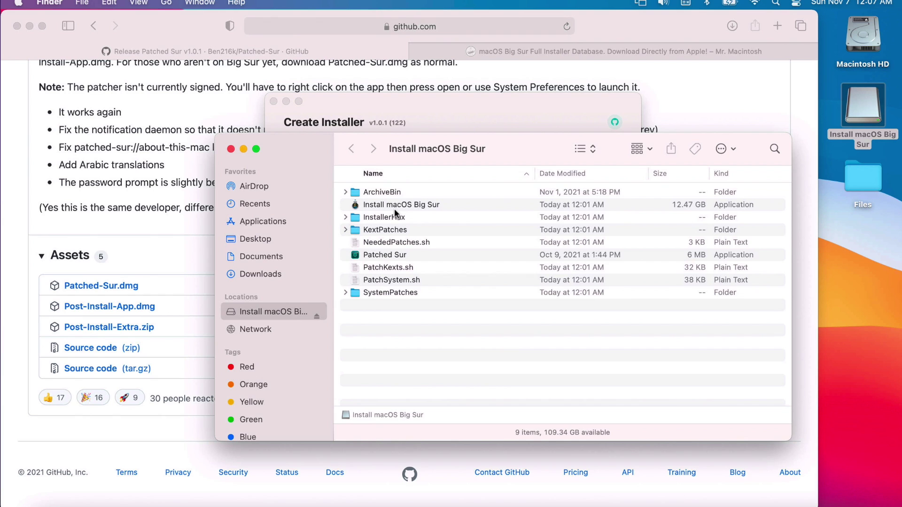
left_click(232, 149)
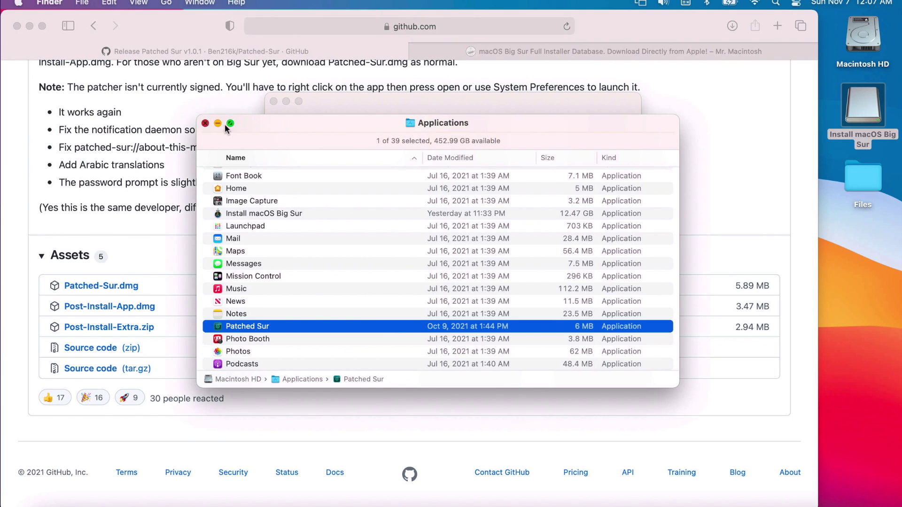
left_click(207, 124)
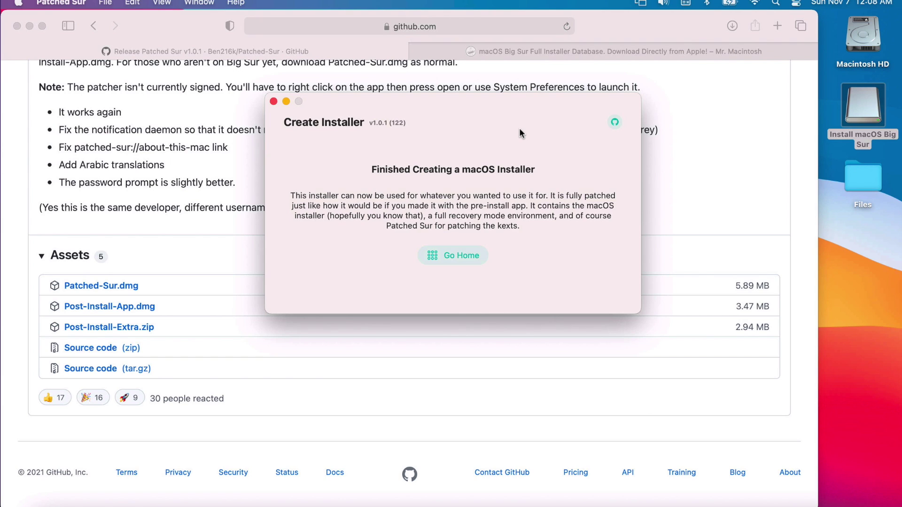
left_click(458, 255)
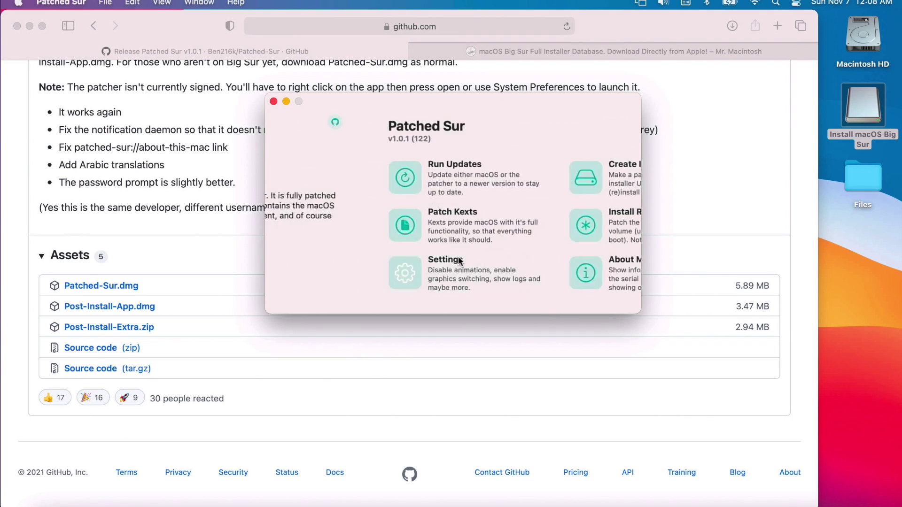
Begin the macOS 11.6.1 update, disable Library Validation with the admin password, and reboot.
left_click(348, 179)
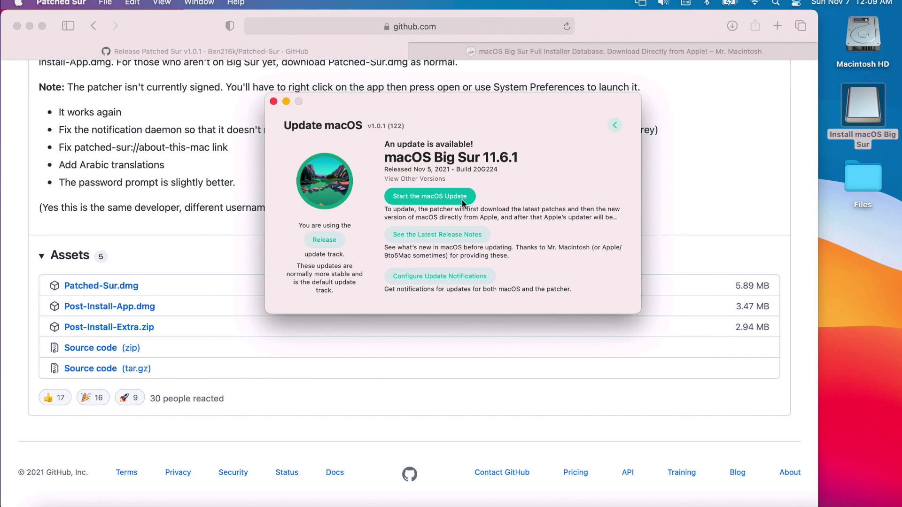
left_click(439, 198)
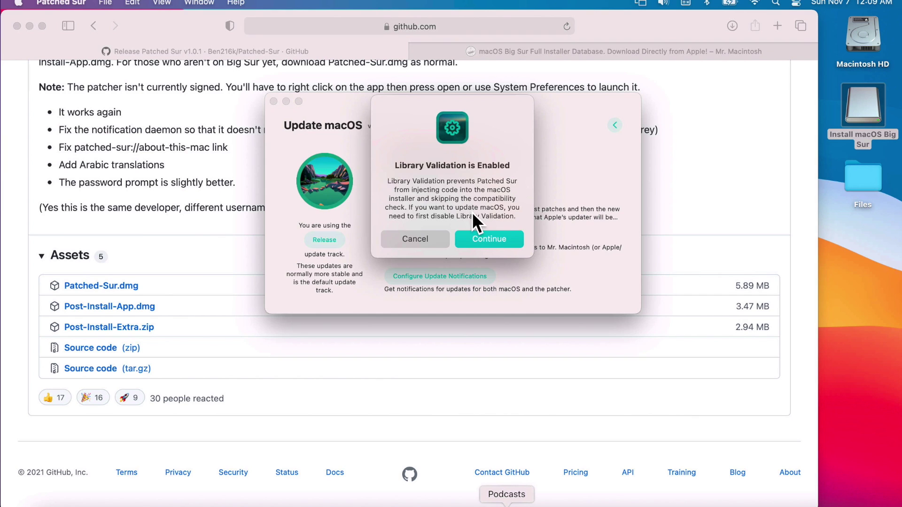
key("Return")
type("te")
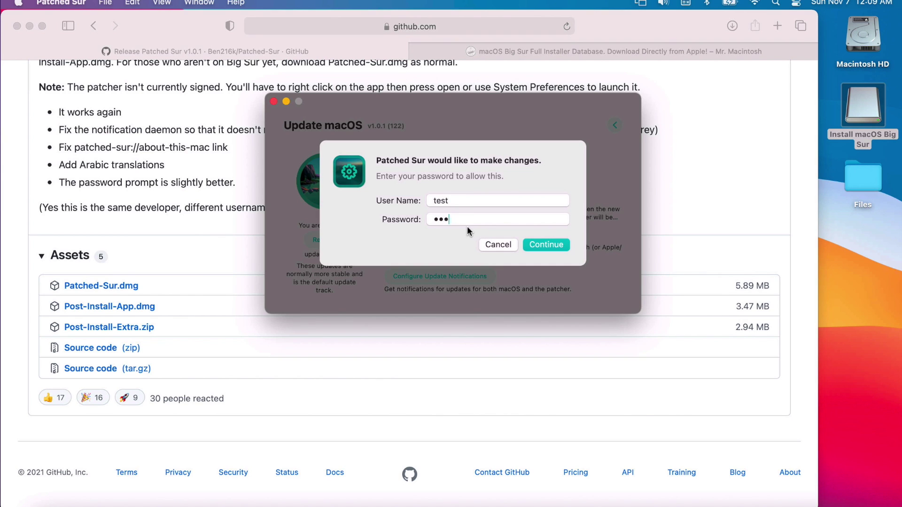
key("Return")
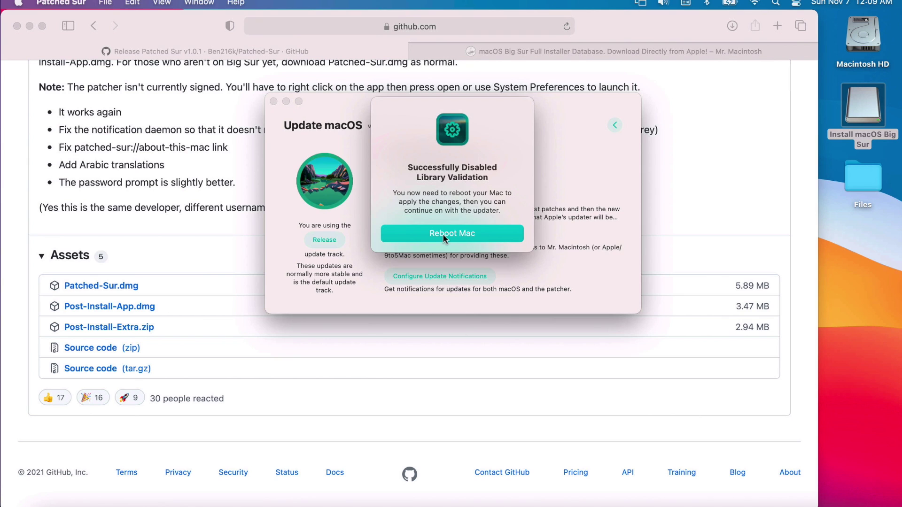
left_click(442, 233)
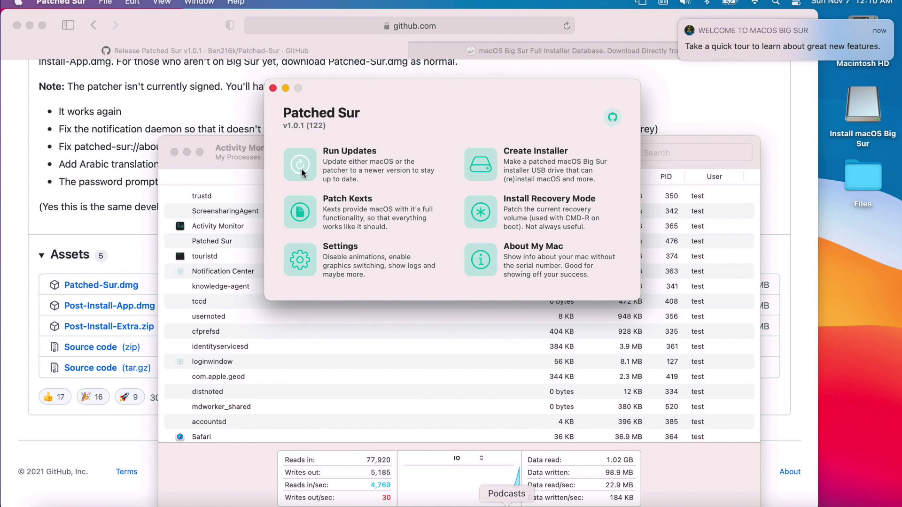
Launch the macOS 11.6.1 update with the admin password and watch the download in Activity Monitor.
left_click(309, 174)
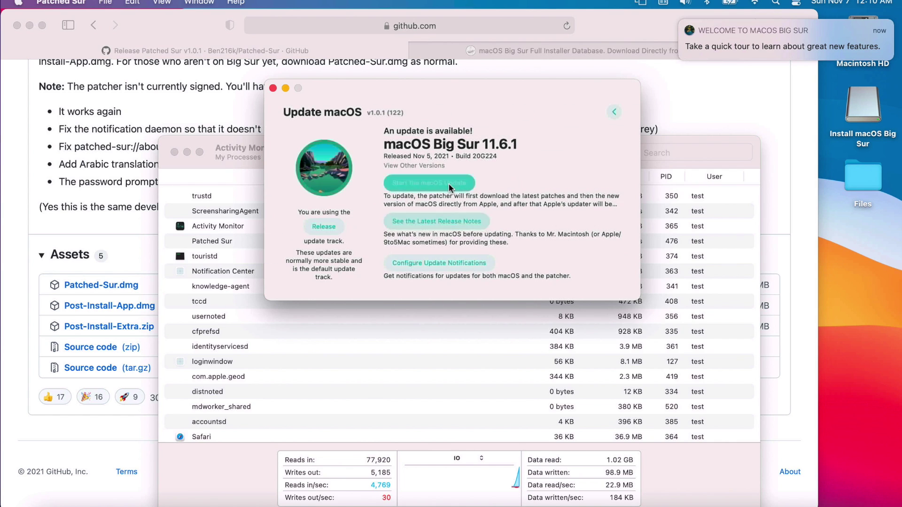
left_click(310, 183)
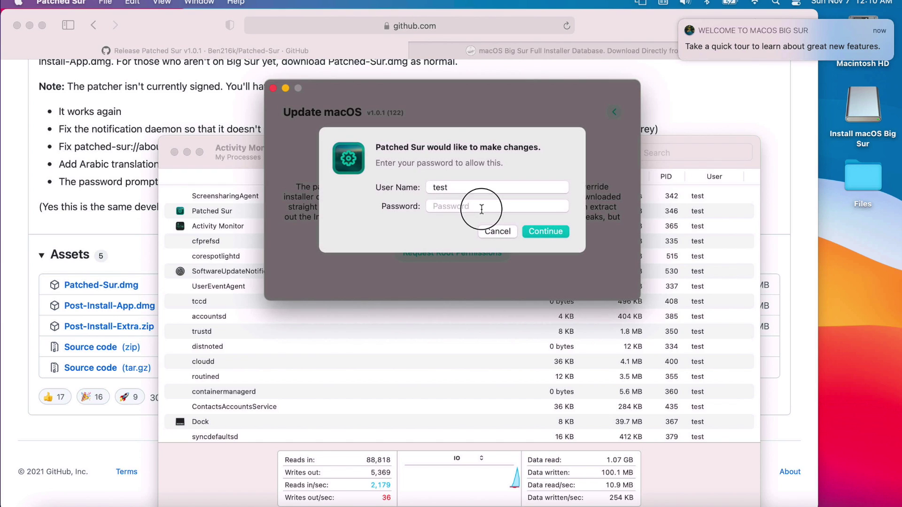
type("••st")
key("Return")
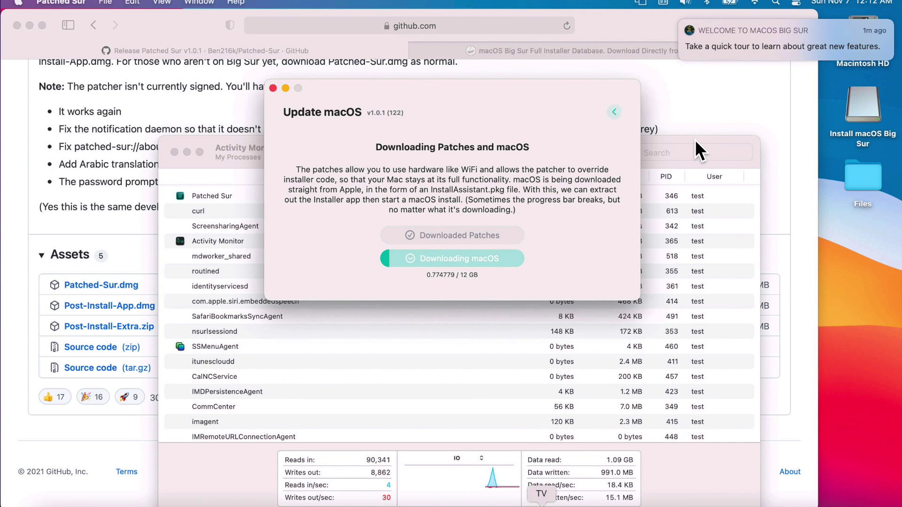
left_click(657, 138)
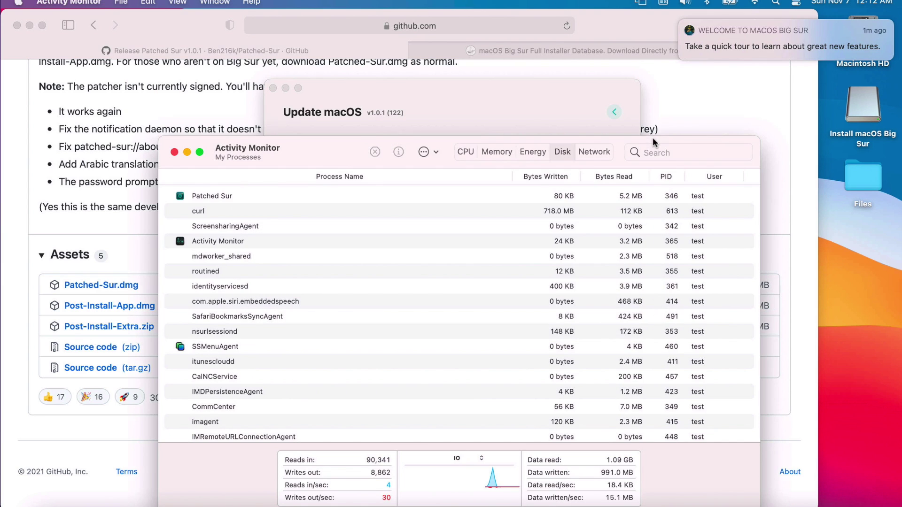
Show Activity Monitor's Network usage, then bring the Update macOS download progress forward.
left_click(596, 151)
left_click(531, 107)
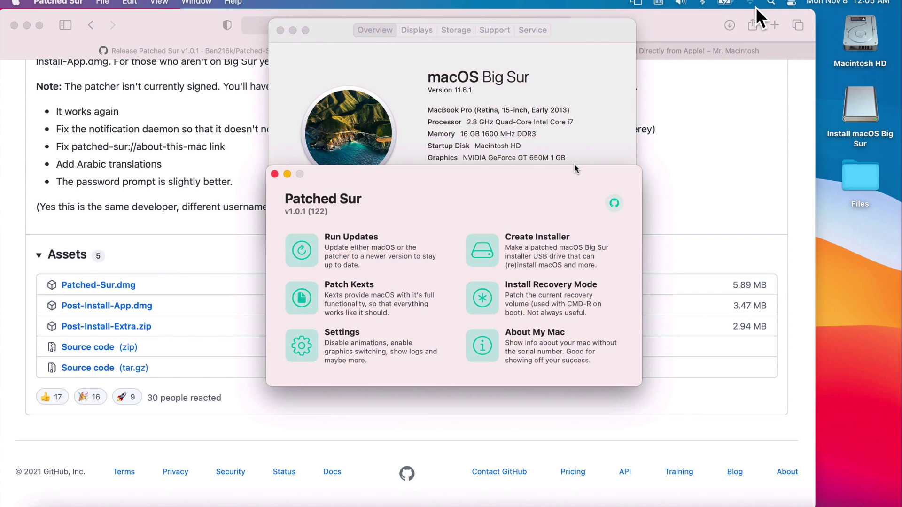
Patch the kexts with the administrator password, then restart the Mac to finish.
left_click(303, 300)
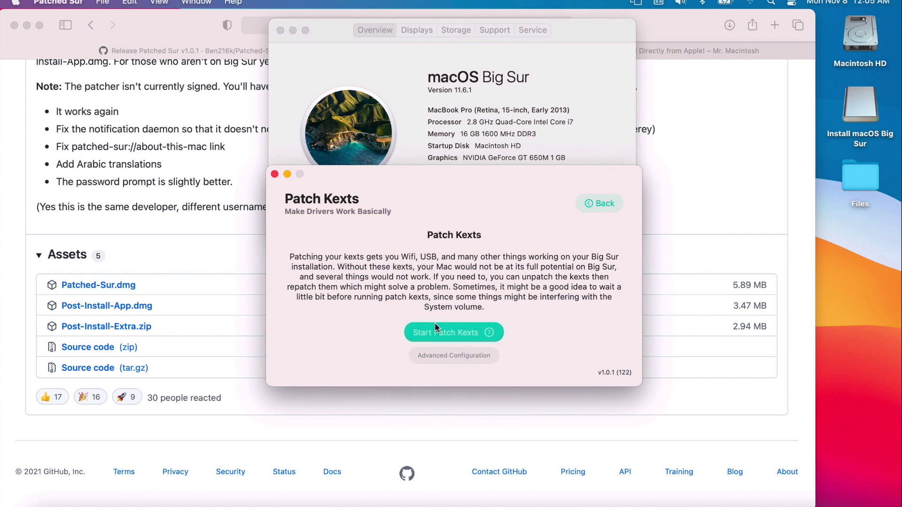
left_click(475, 332)
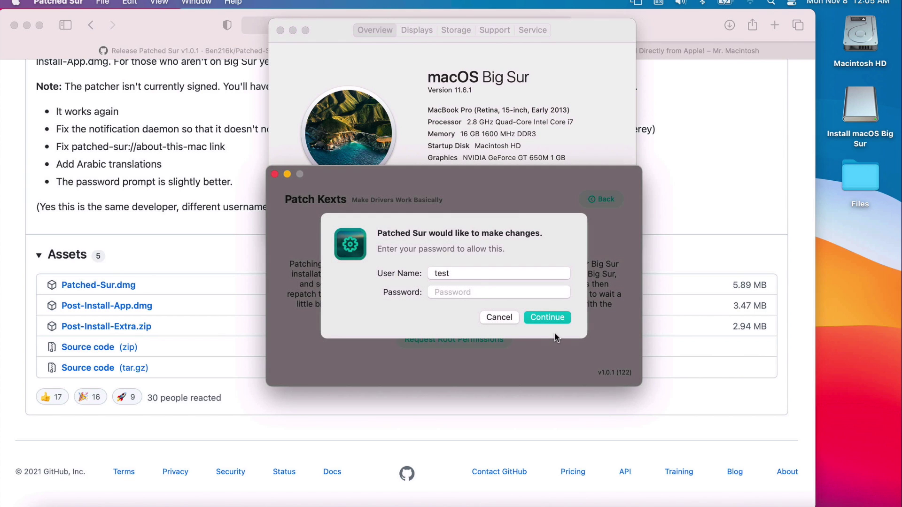
type("test")
key("Return")
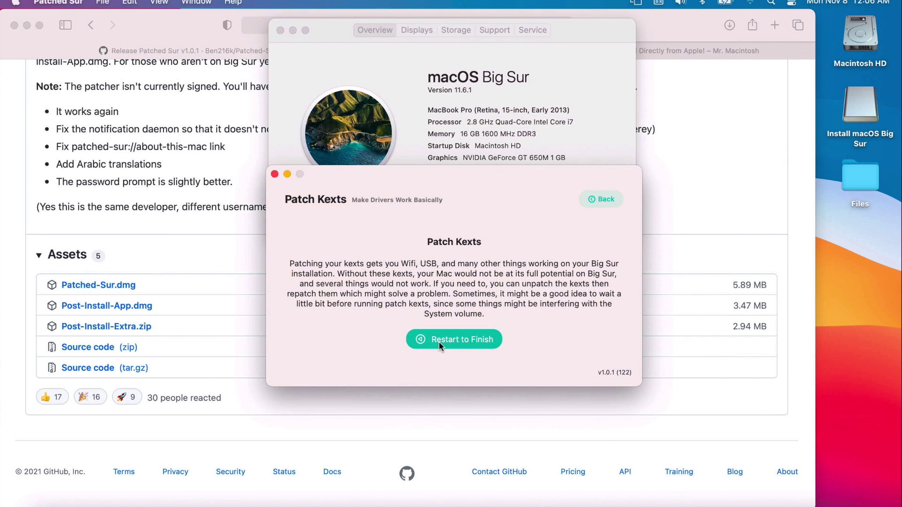
left_click(439, 340)
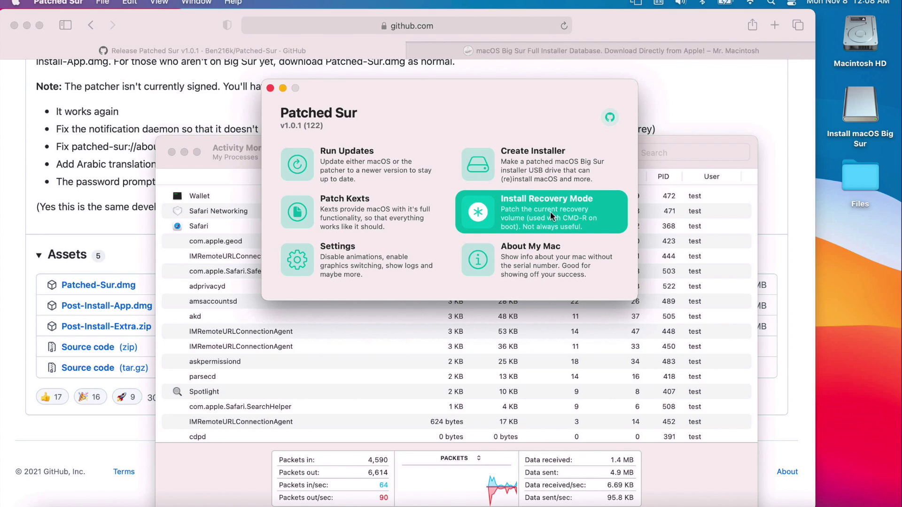
Install the patched Recovery Mode using the administrator password, then go back home.
left_click(487, 214)
left_click(444, 265)
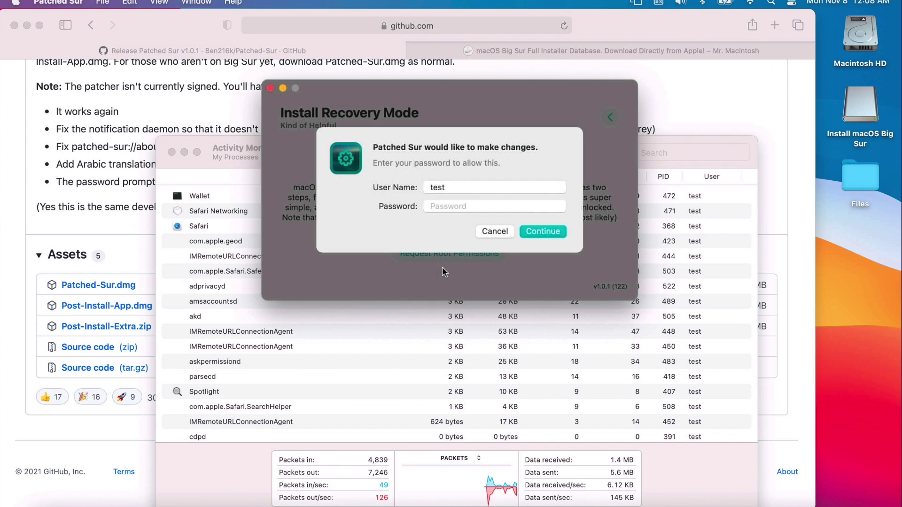
left_click(469, 206)
type("test")
key("Return")
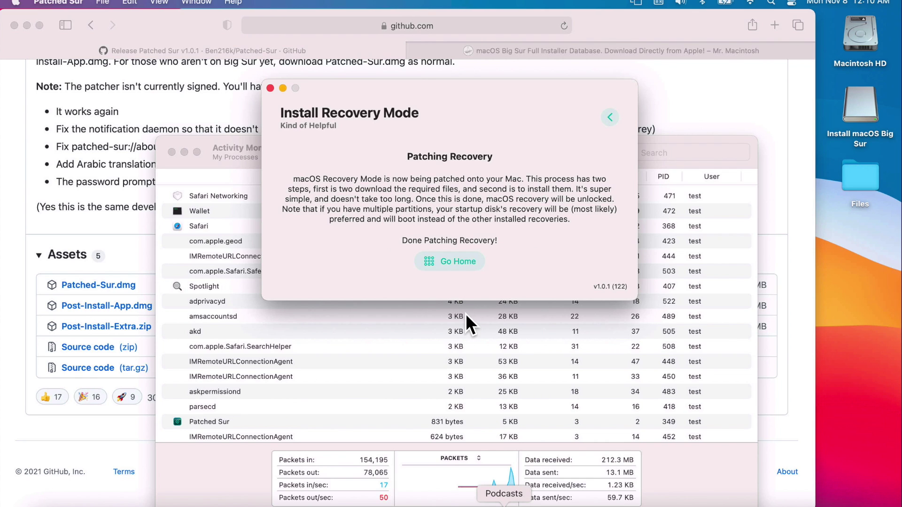
left_click(453, 264)
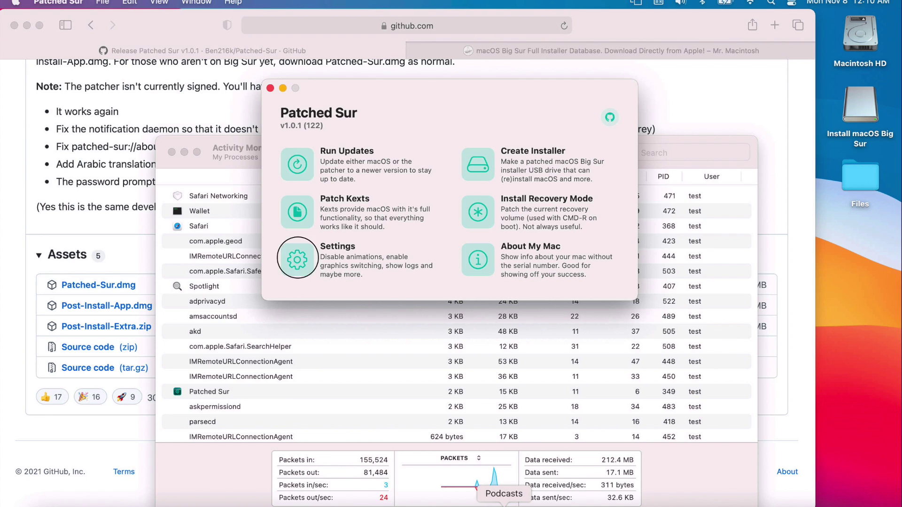
left_click(299, 255)
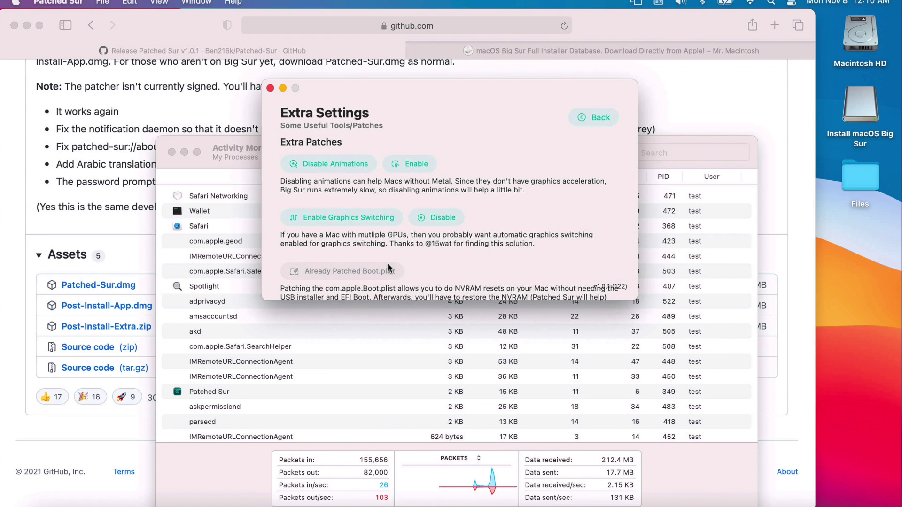
scroll(372, 274, "down", 2)
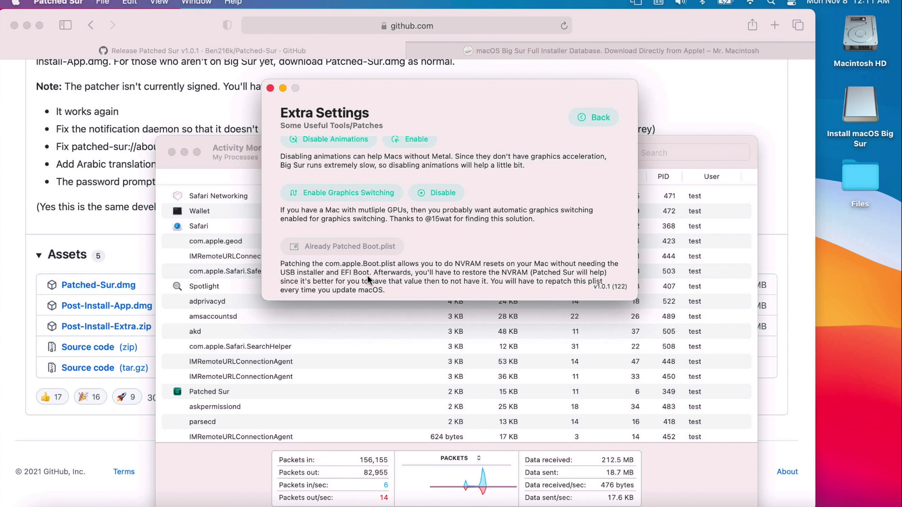
scroll(420, 232, "up", 2)
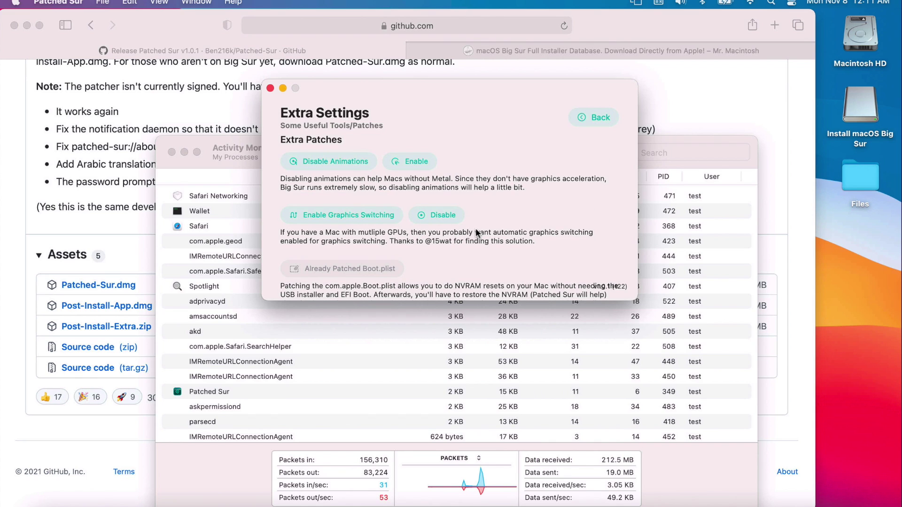
left_click(602, 117)
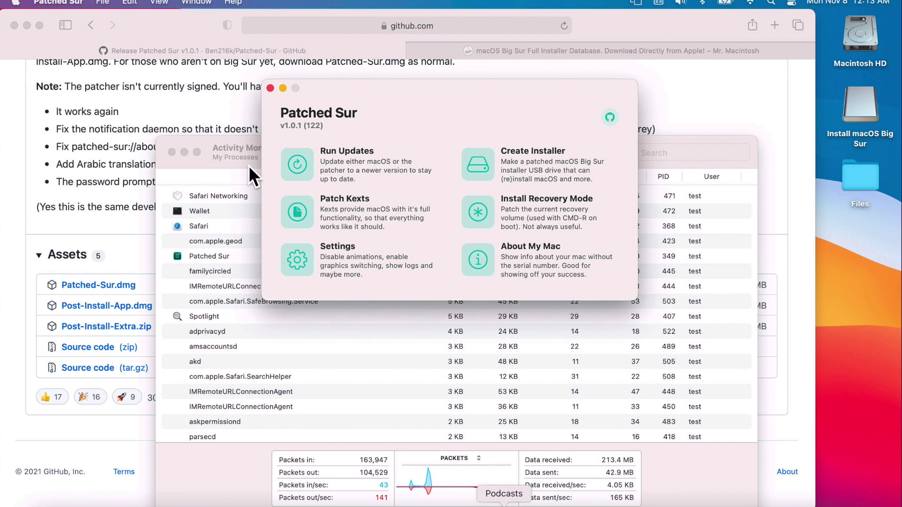
Enable update notifications for macOS and Patched Sur, then open Patched Sur's notification settings from the banner.
left_click(302, 162)
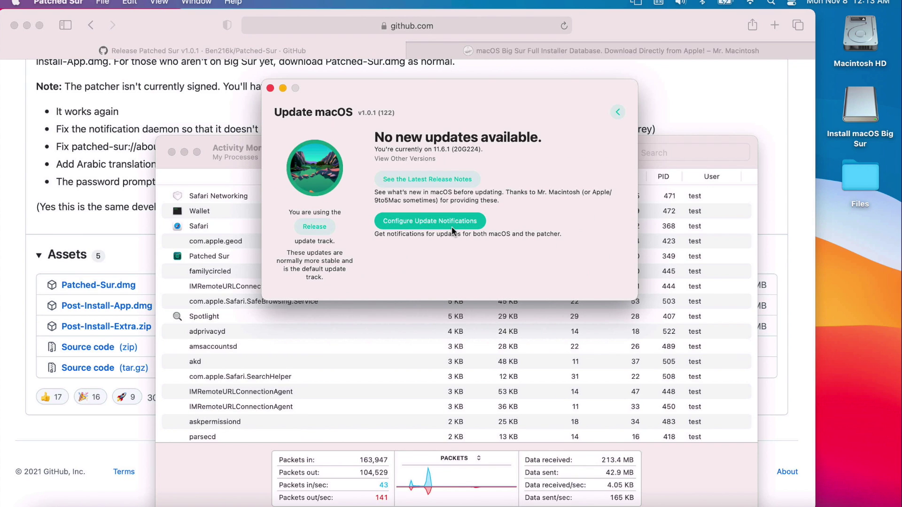
left_click(454, 229)
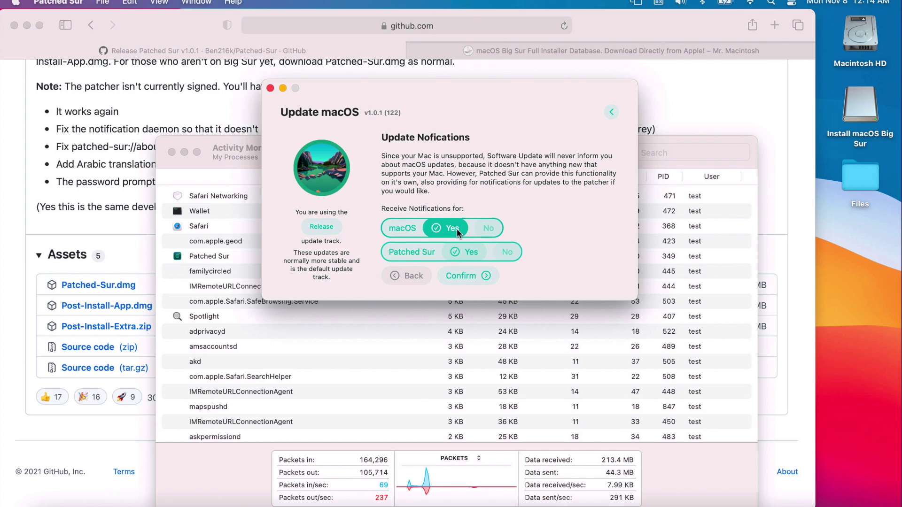
left_click(461, 277)
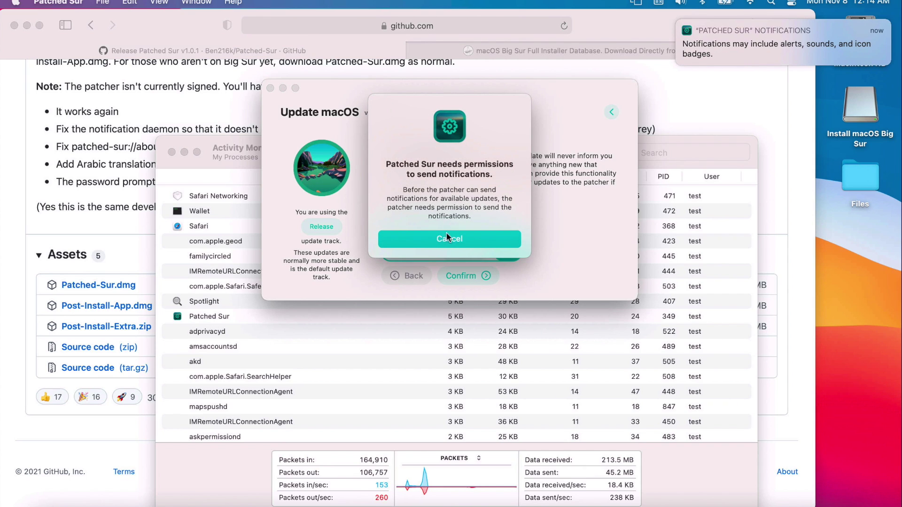
mouse_move(721, 58)
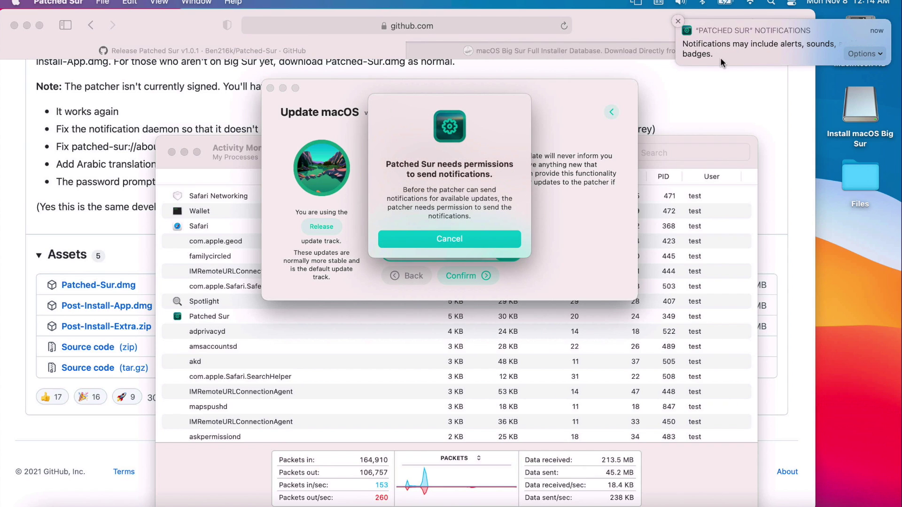
left_click(711, 49)
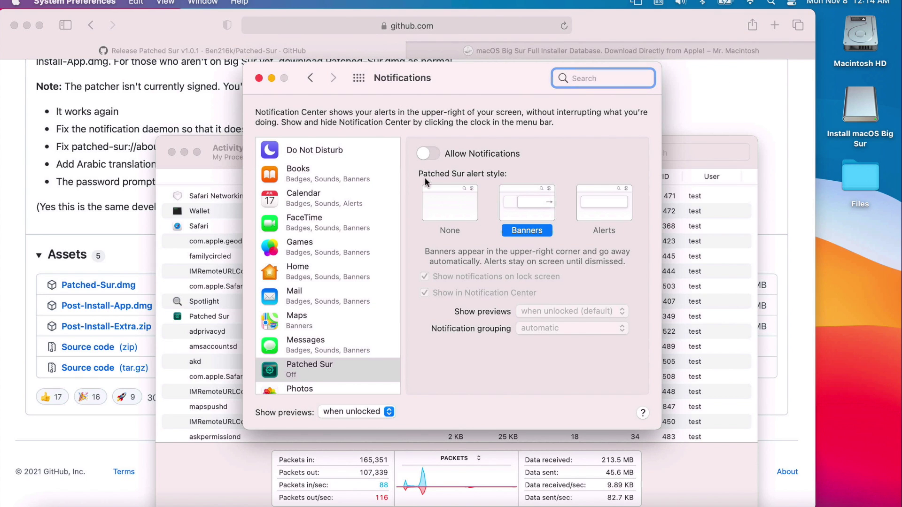
Switch on Allow Notifications for Patched Sur and close System Preferences.
left_click(433, 152)
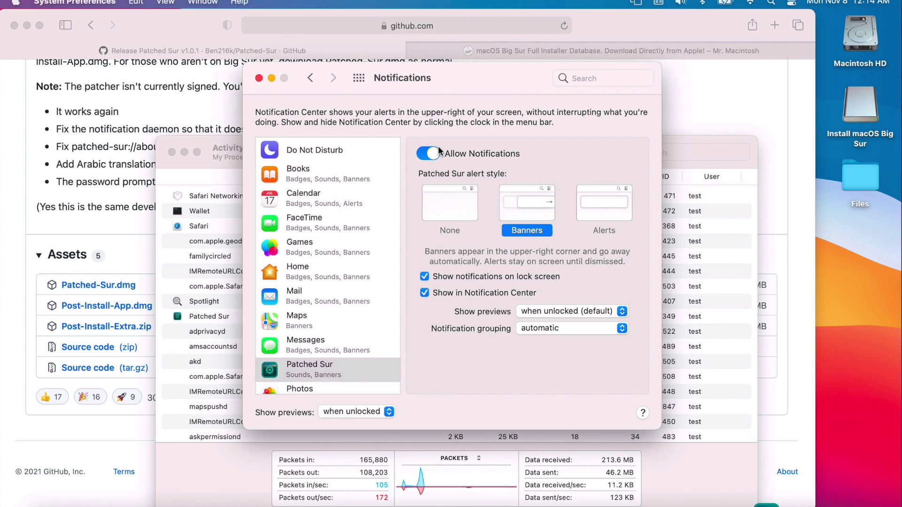
left_click(258, 79)
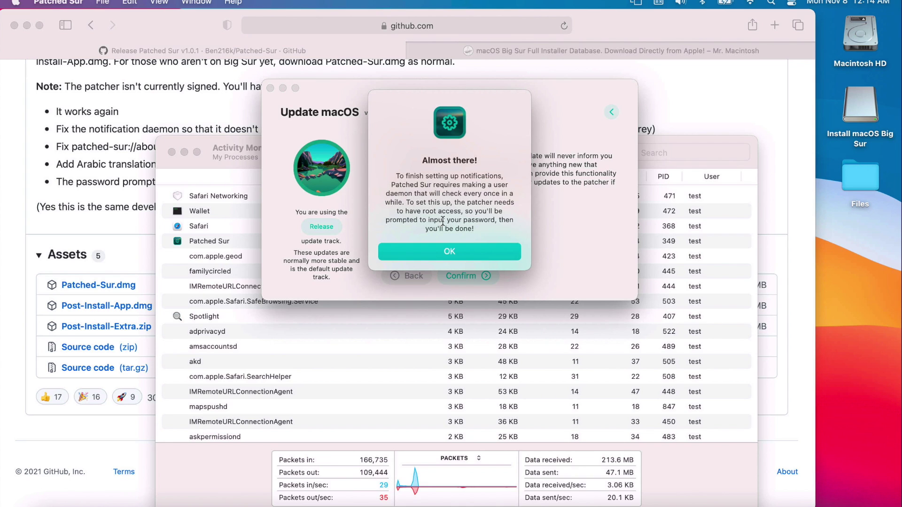
Authorize the notification daemon with the administrator password, dismiss the confirmation, and return home.
left_click(439, 250)
left_click(458, 205)
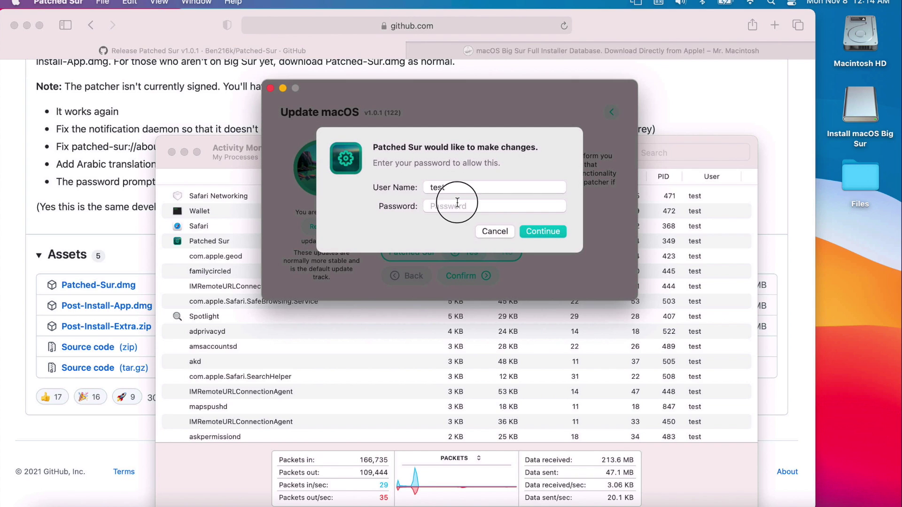
type("test")
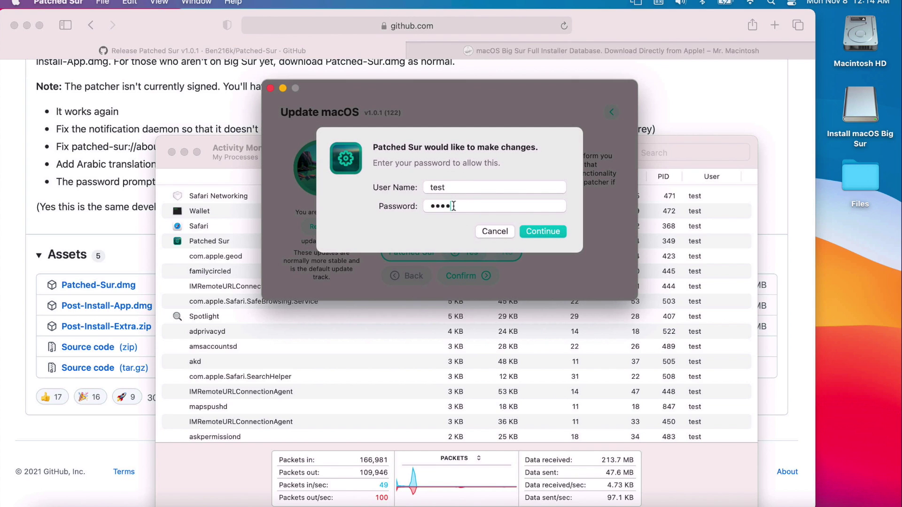
key("Return")
left_click(504, 227)
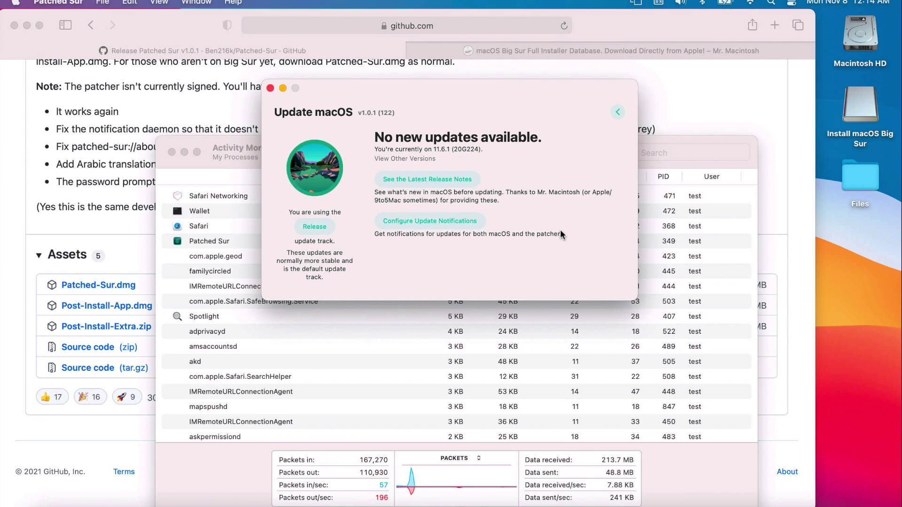
left_click(616, 112)
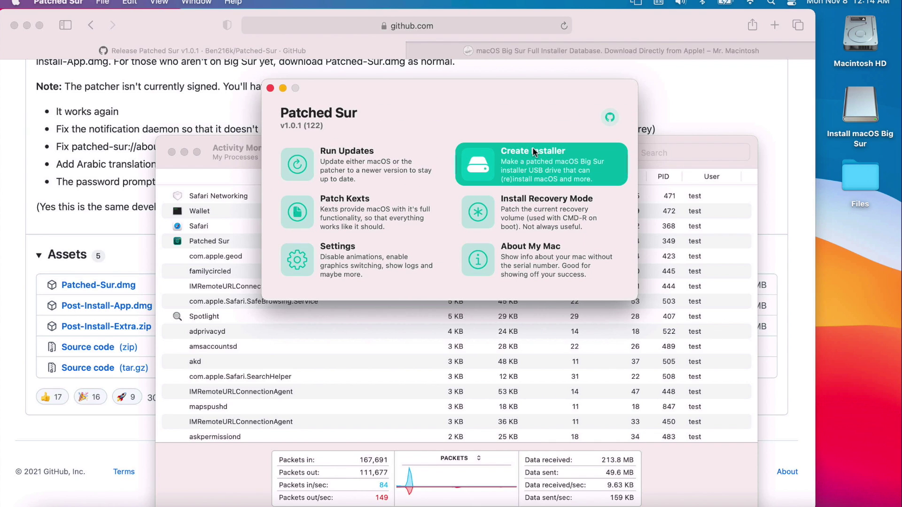
Run Clean Up Patched Sur Leftovers from the Extra Settings page.
left_click(298, 266)
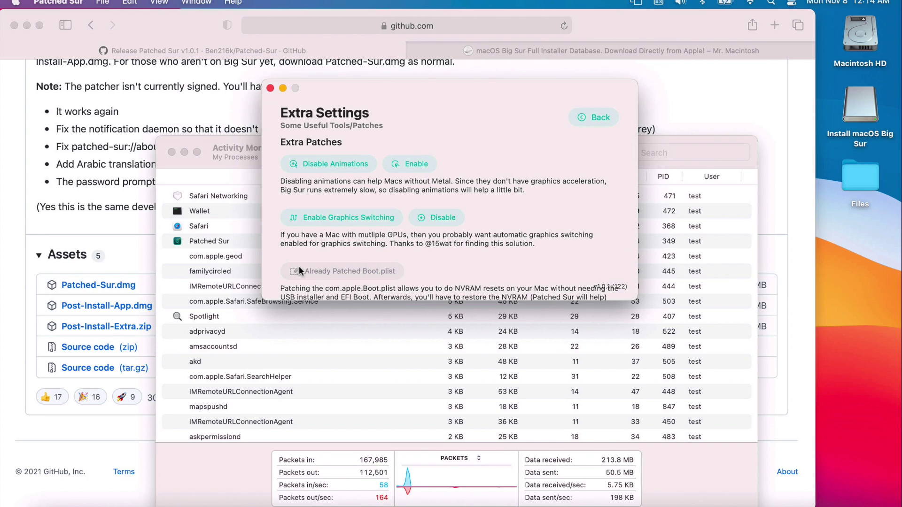
scroll(514, 243, "down", 10)
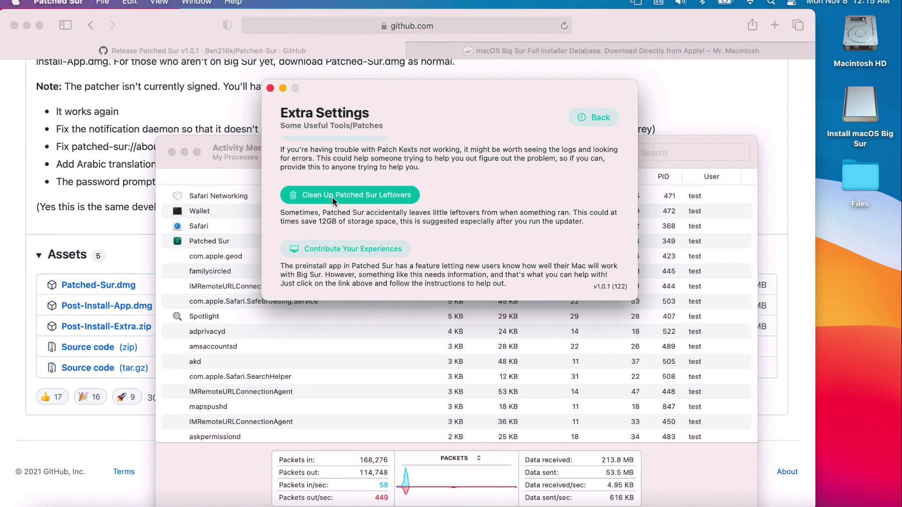
left_click(333, 197)
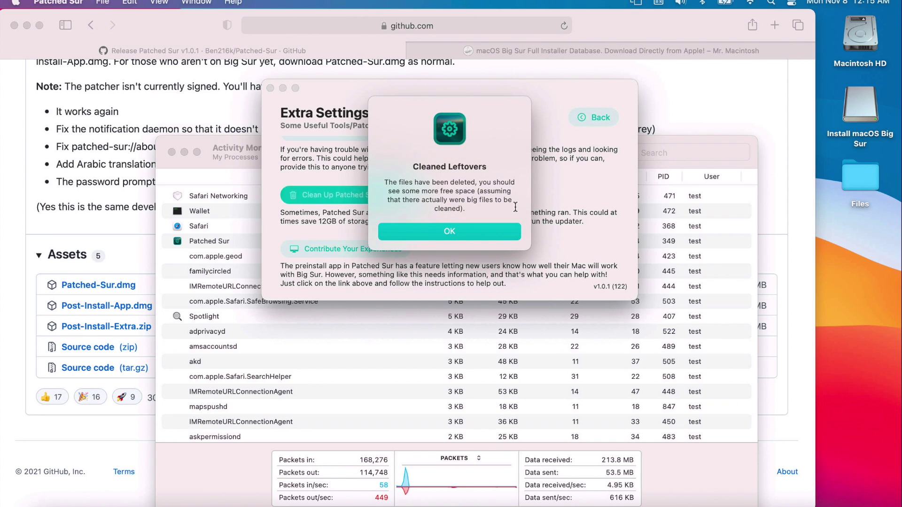